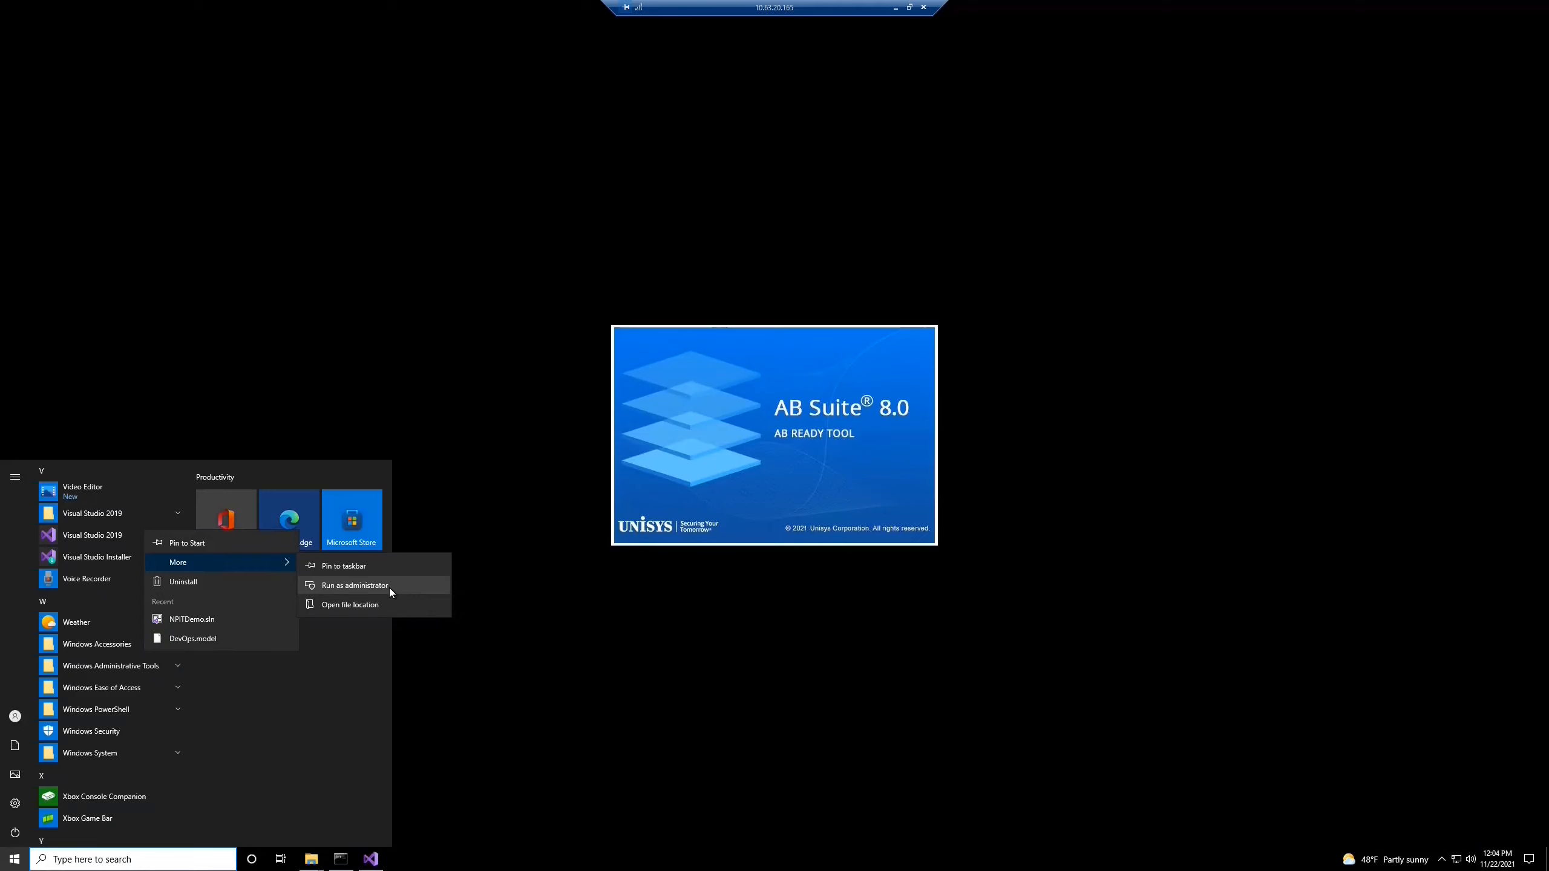
- Launch Visual Studio 2019 as administrator and continue without code
click(390, 589)
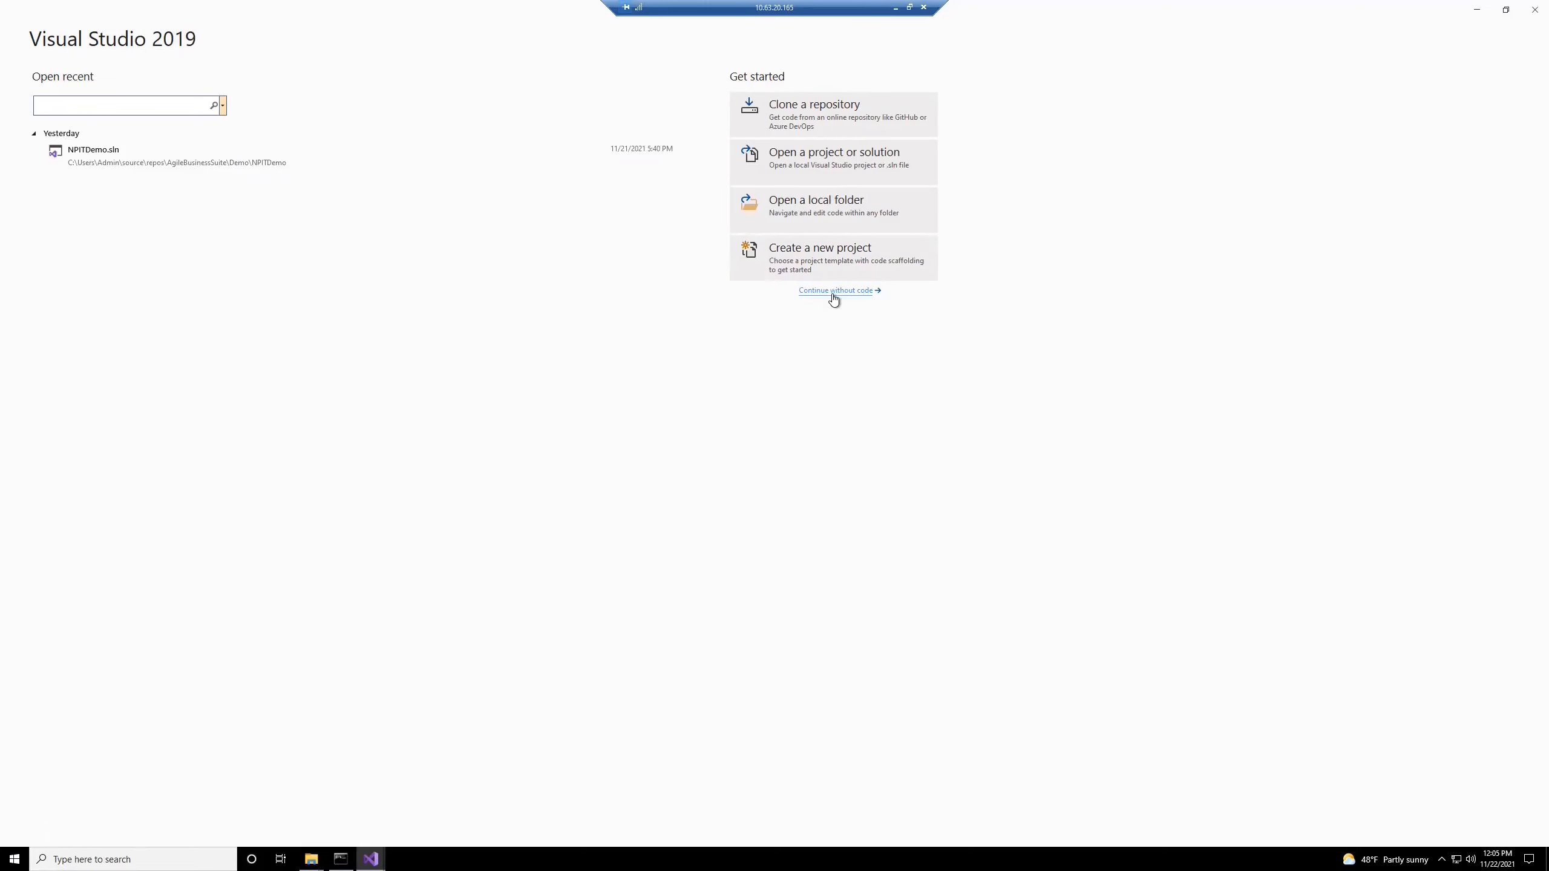
click(833, 292)
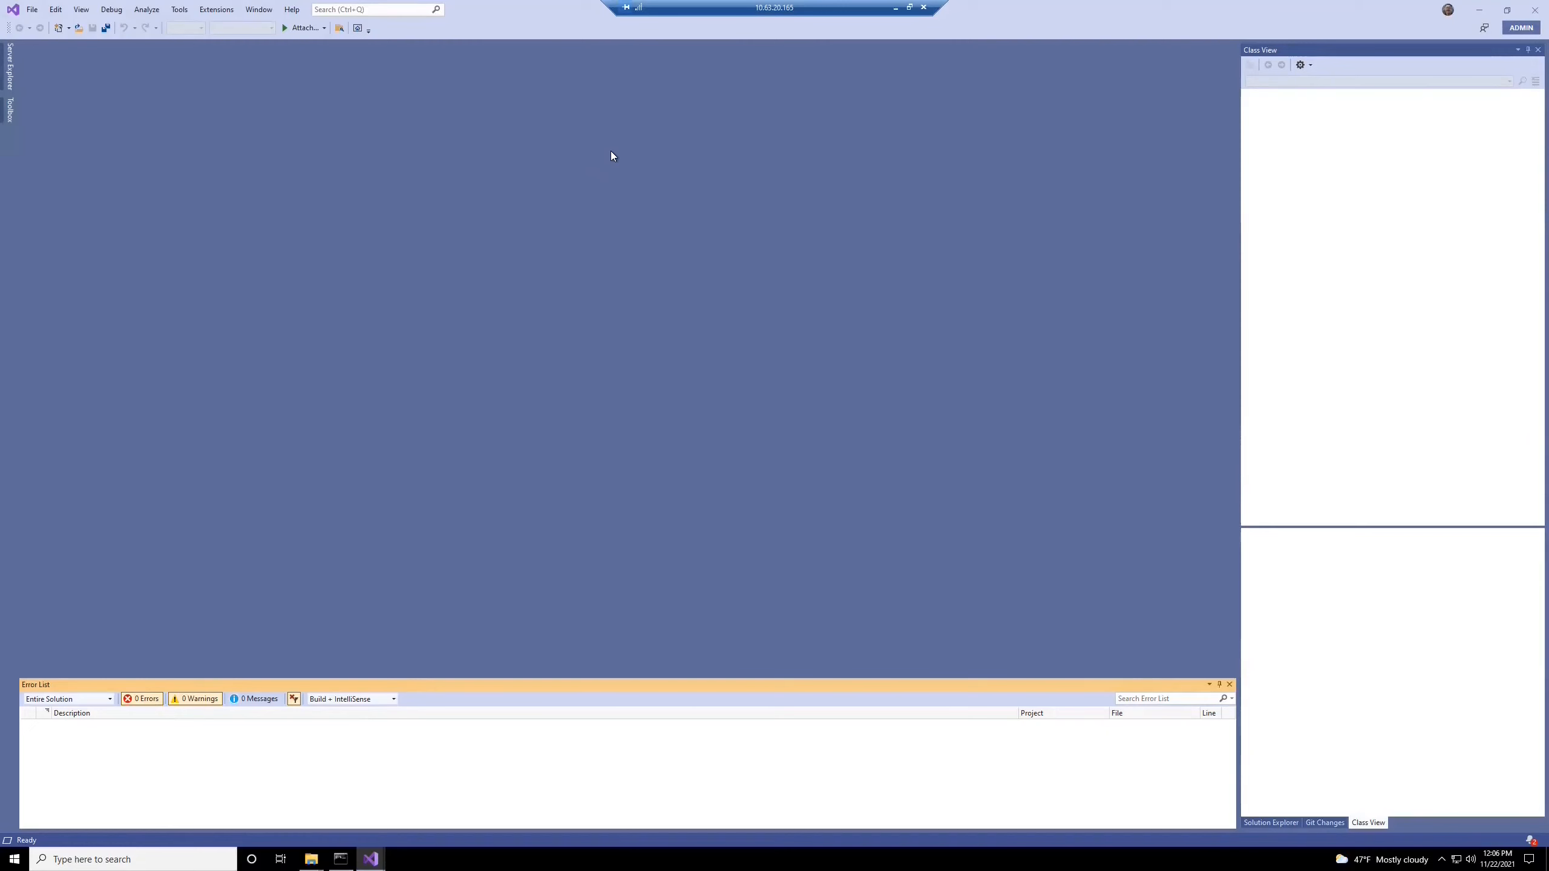
click(32, 9)
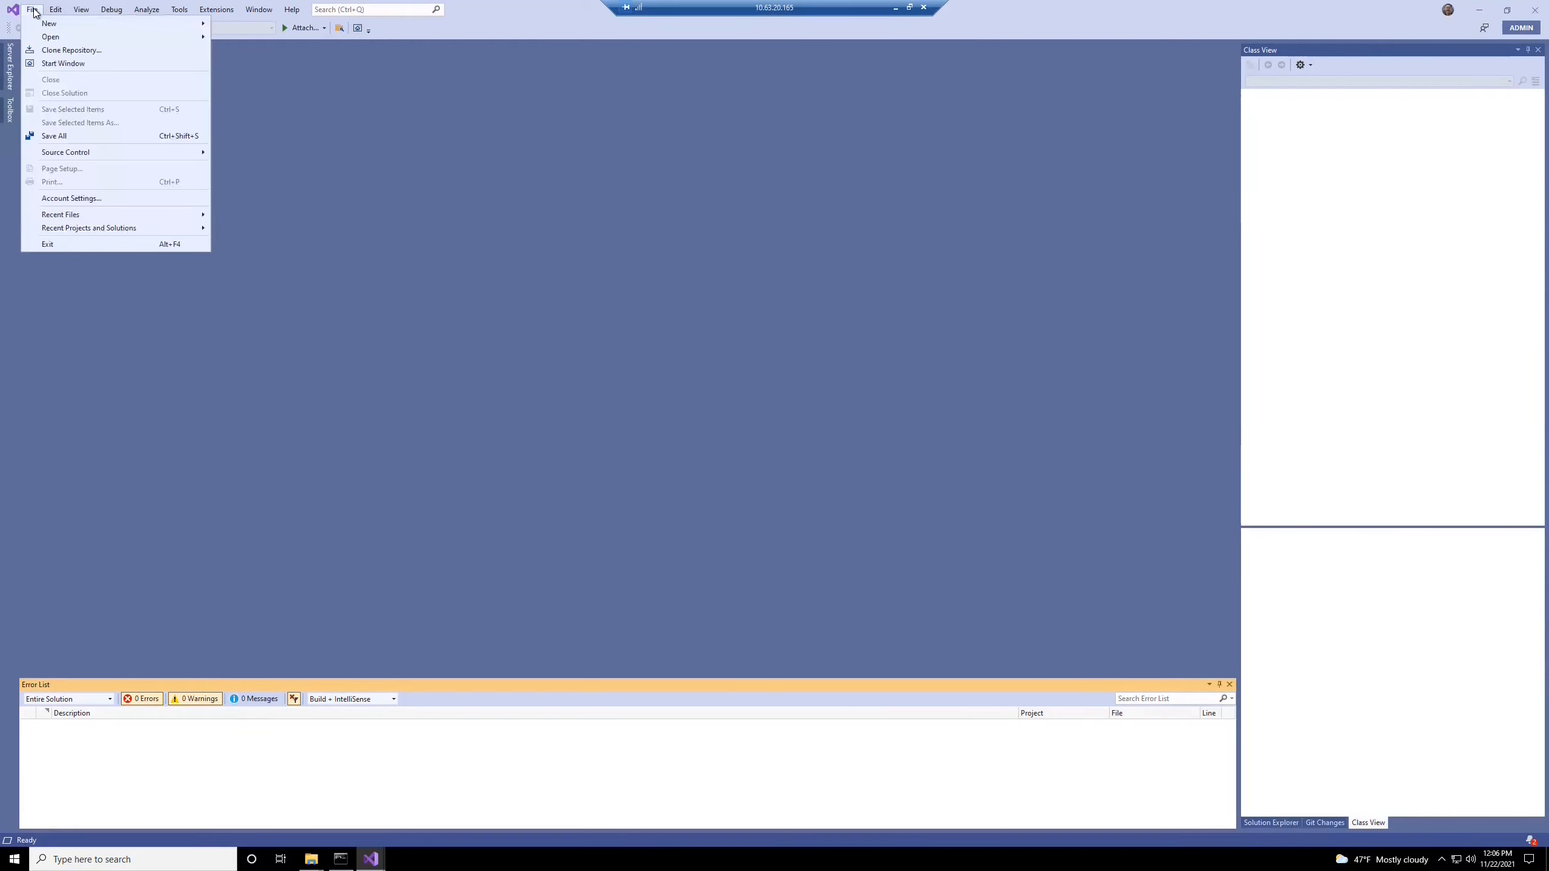
key(Down)
key(Right)
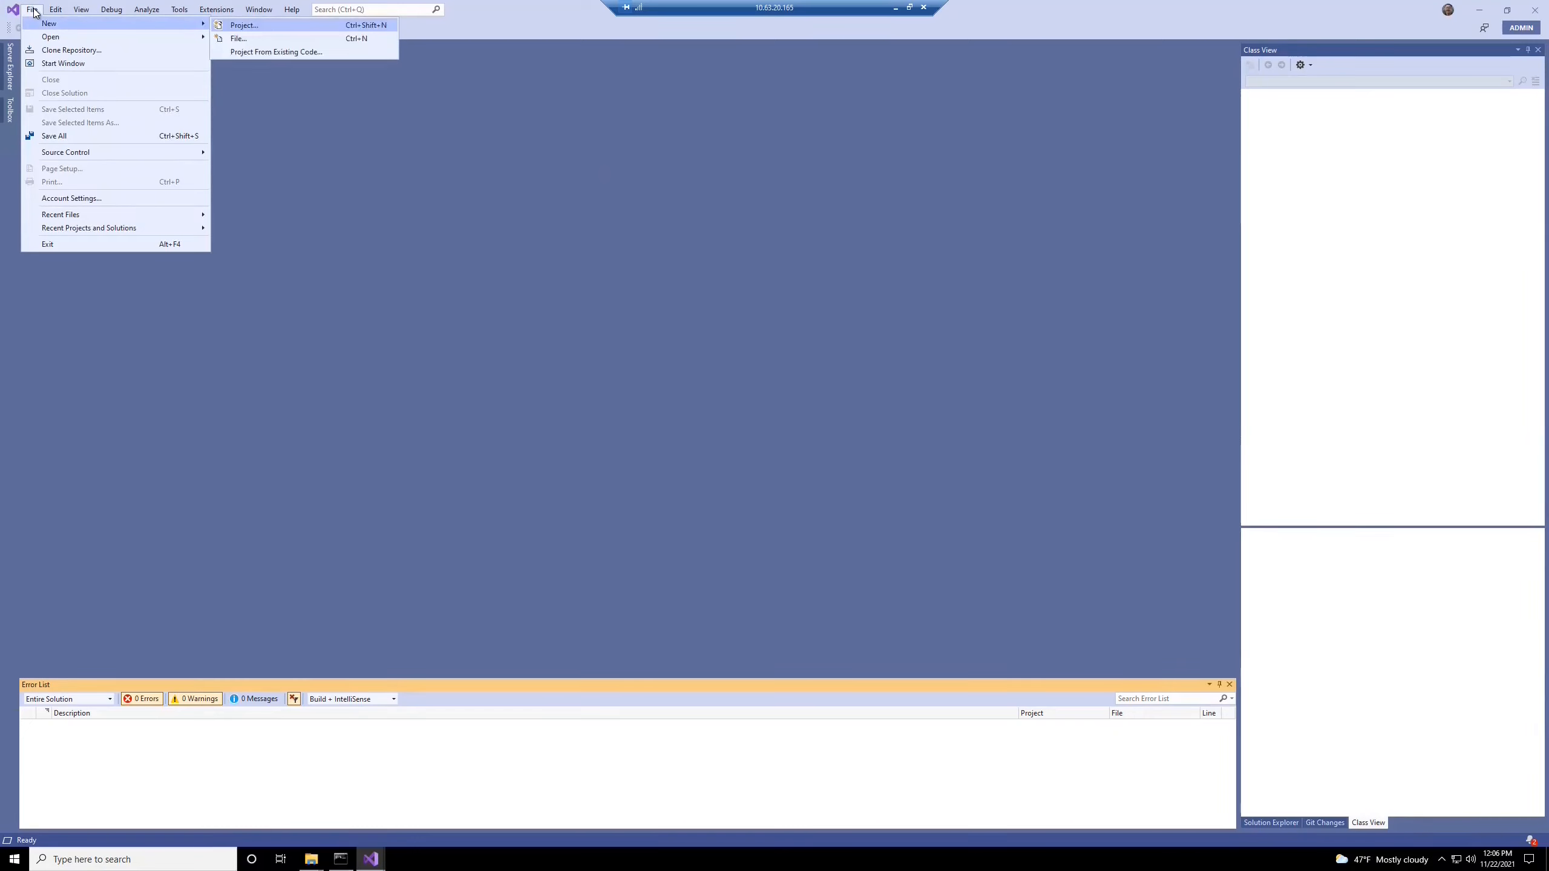
click(446, 217)
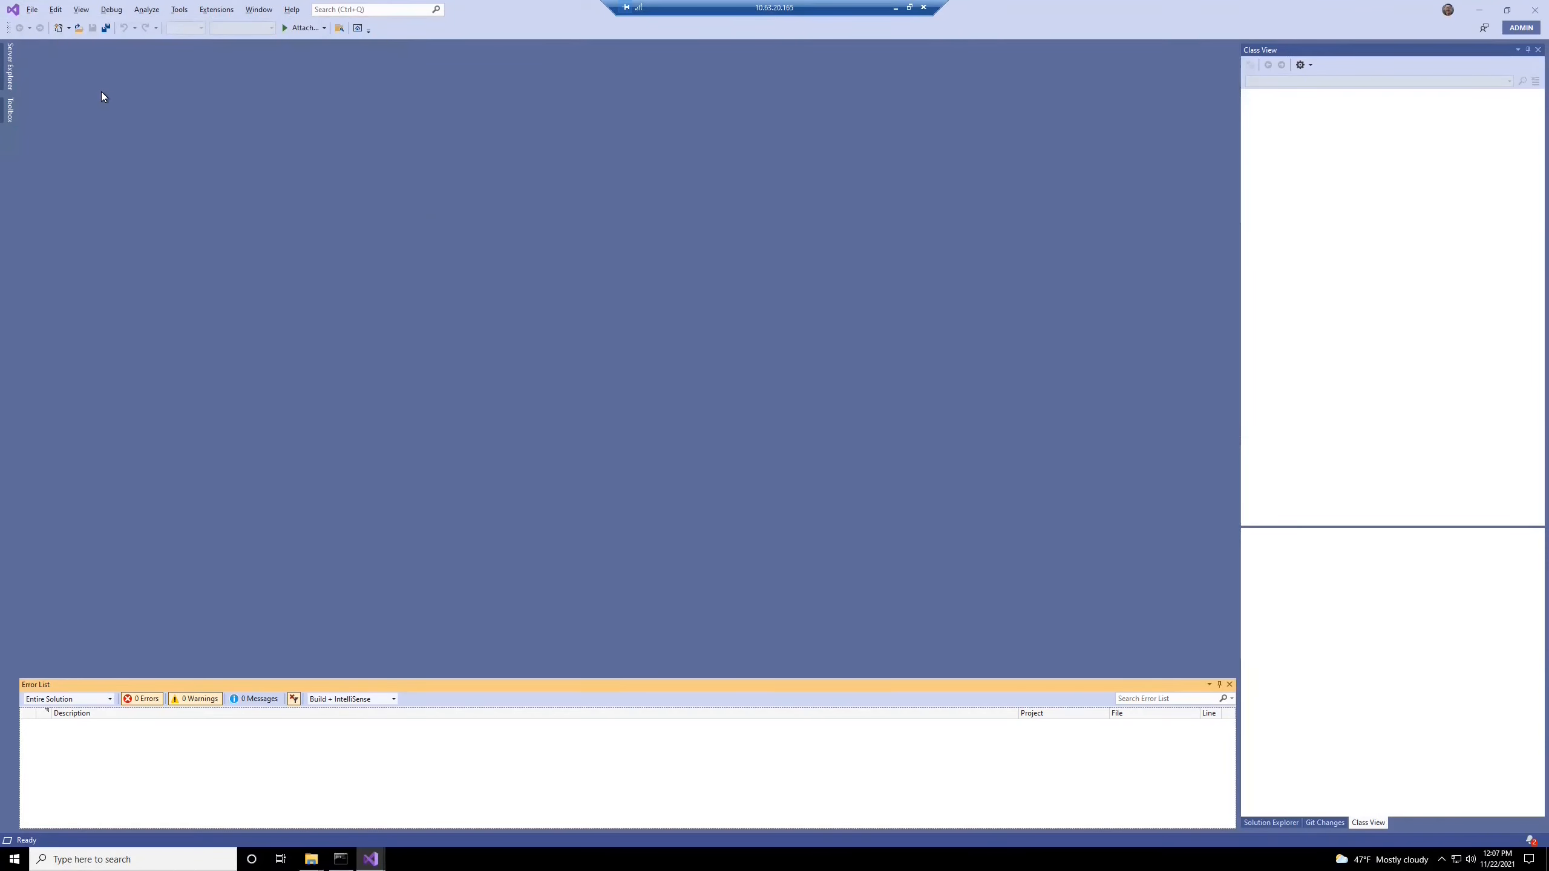
- Start a new project and filter the templates to the LDL+ language, Windows platform and AB Suite project type
click(63, 28)
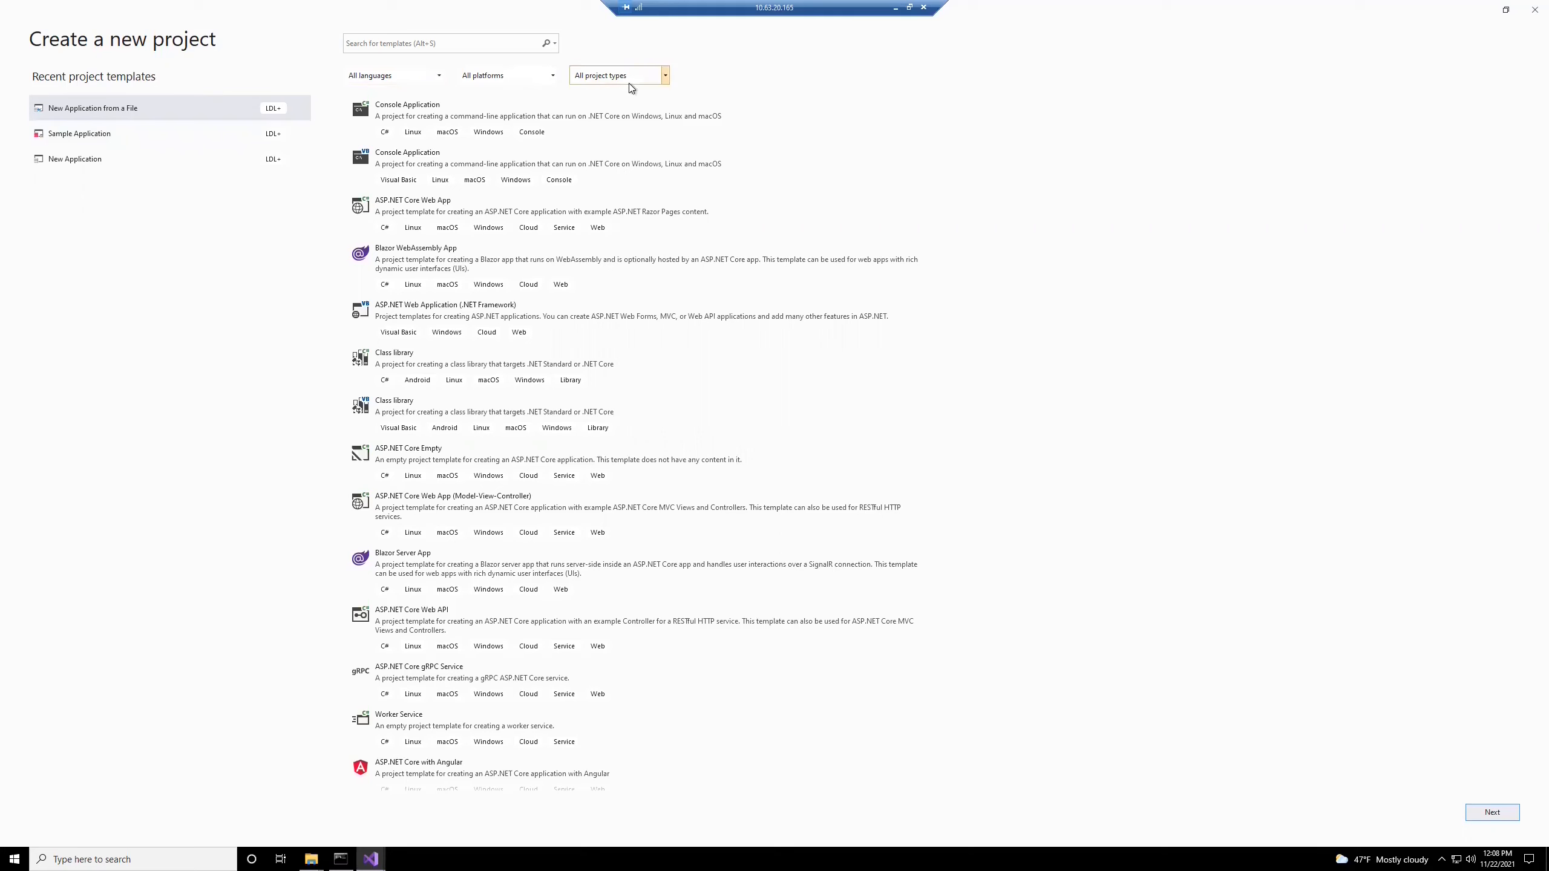
click(404, 81)
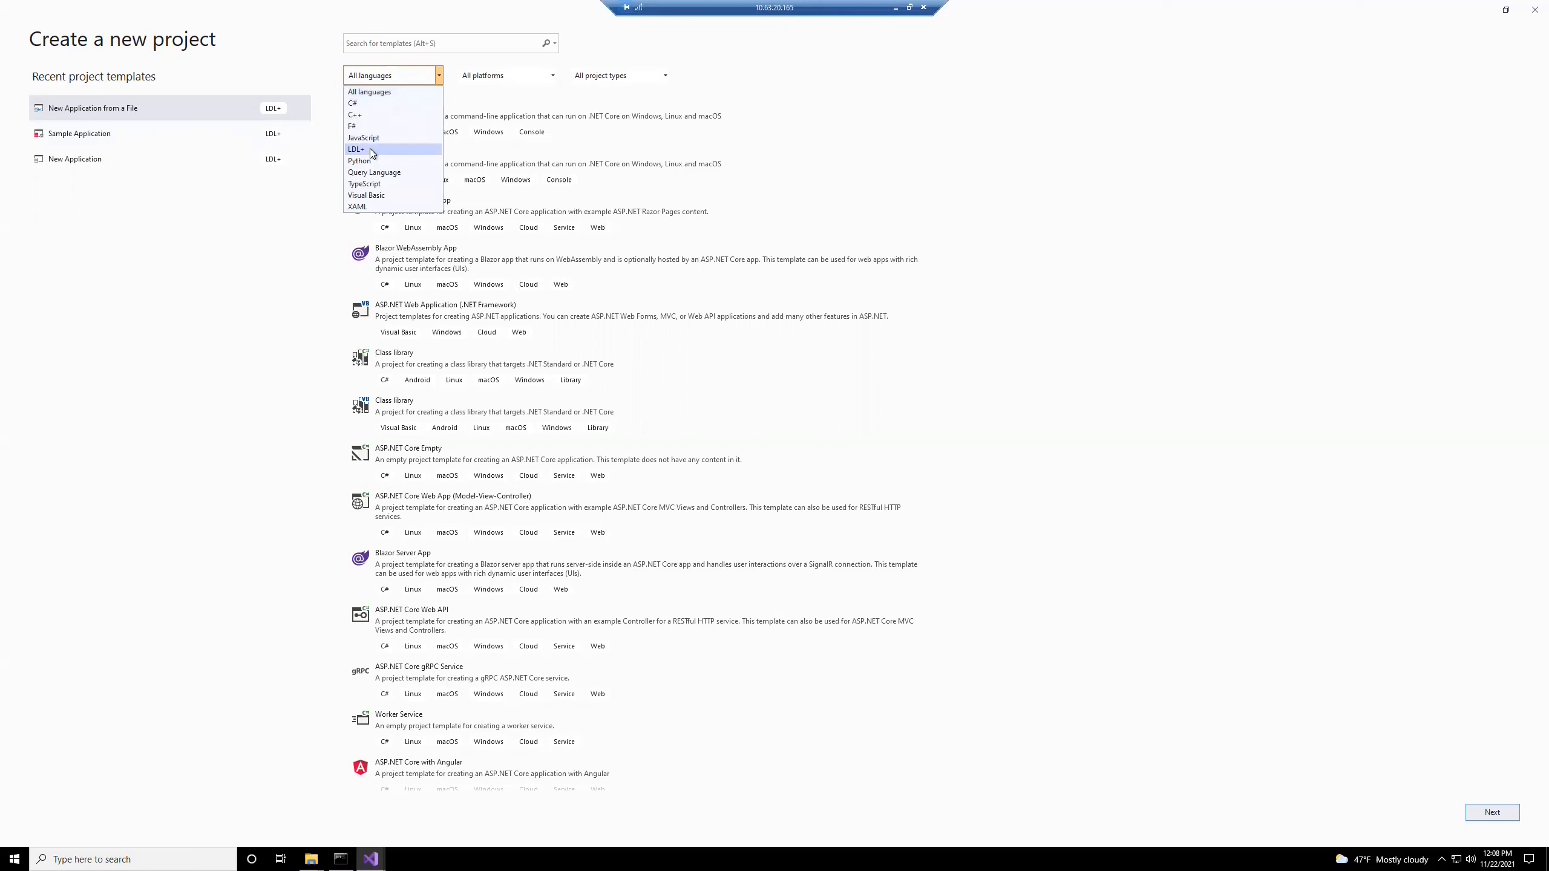
click(370, 149)
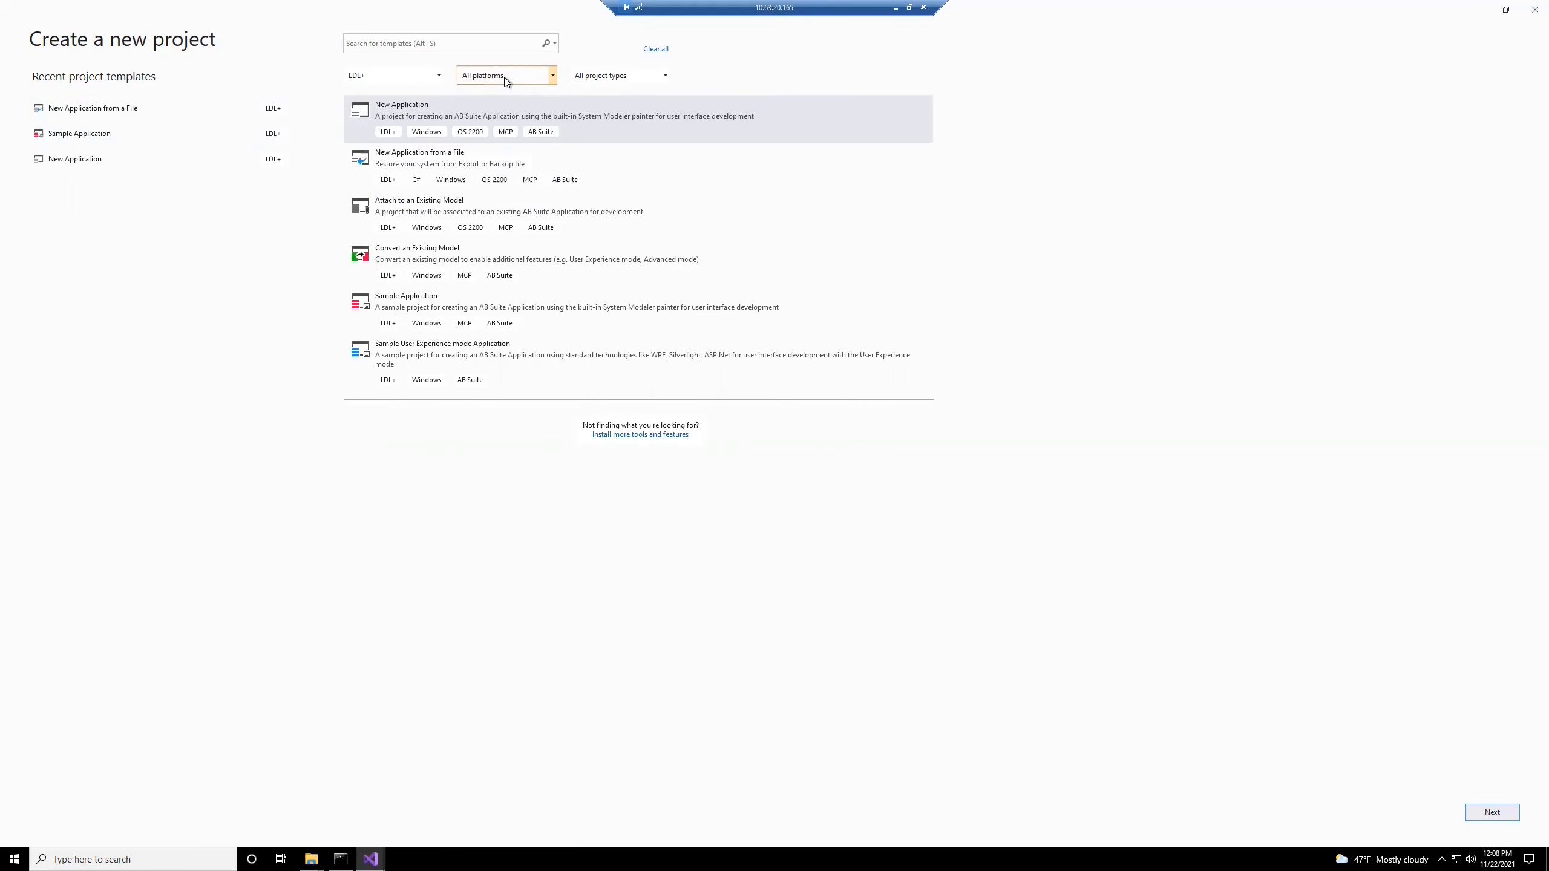
click(505, 82)
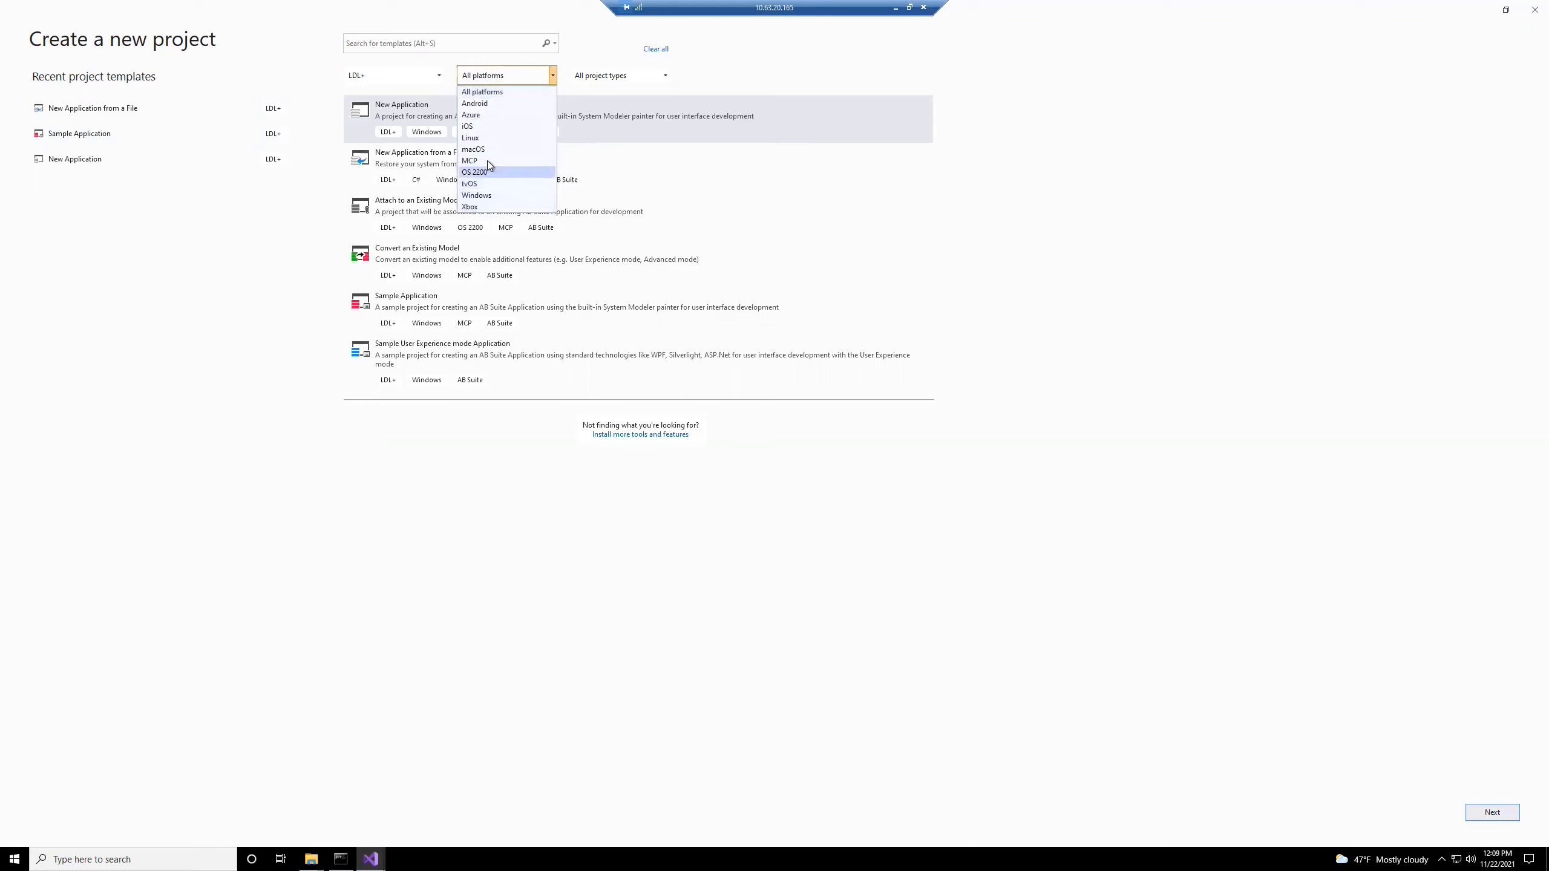
click(499, 196)
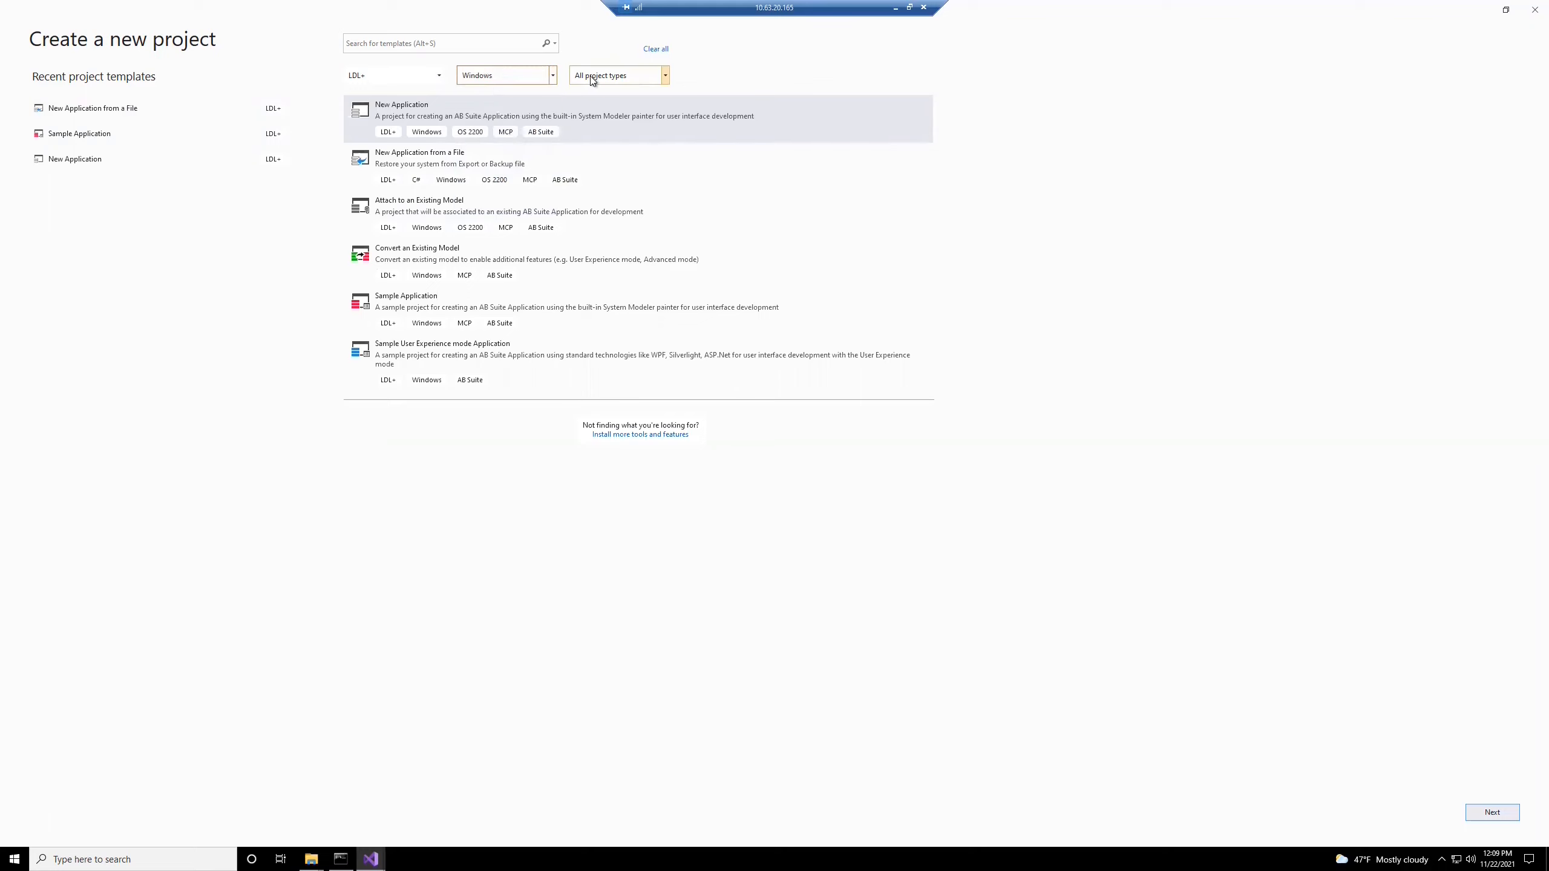
click(592, 80)
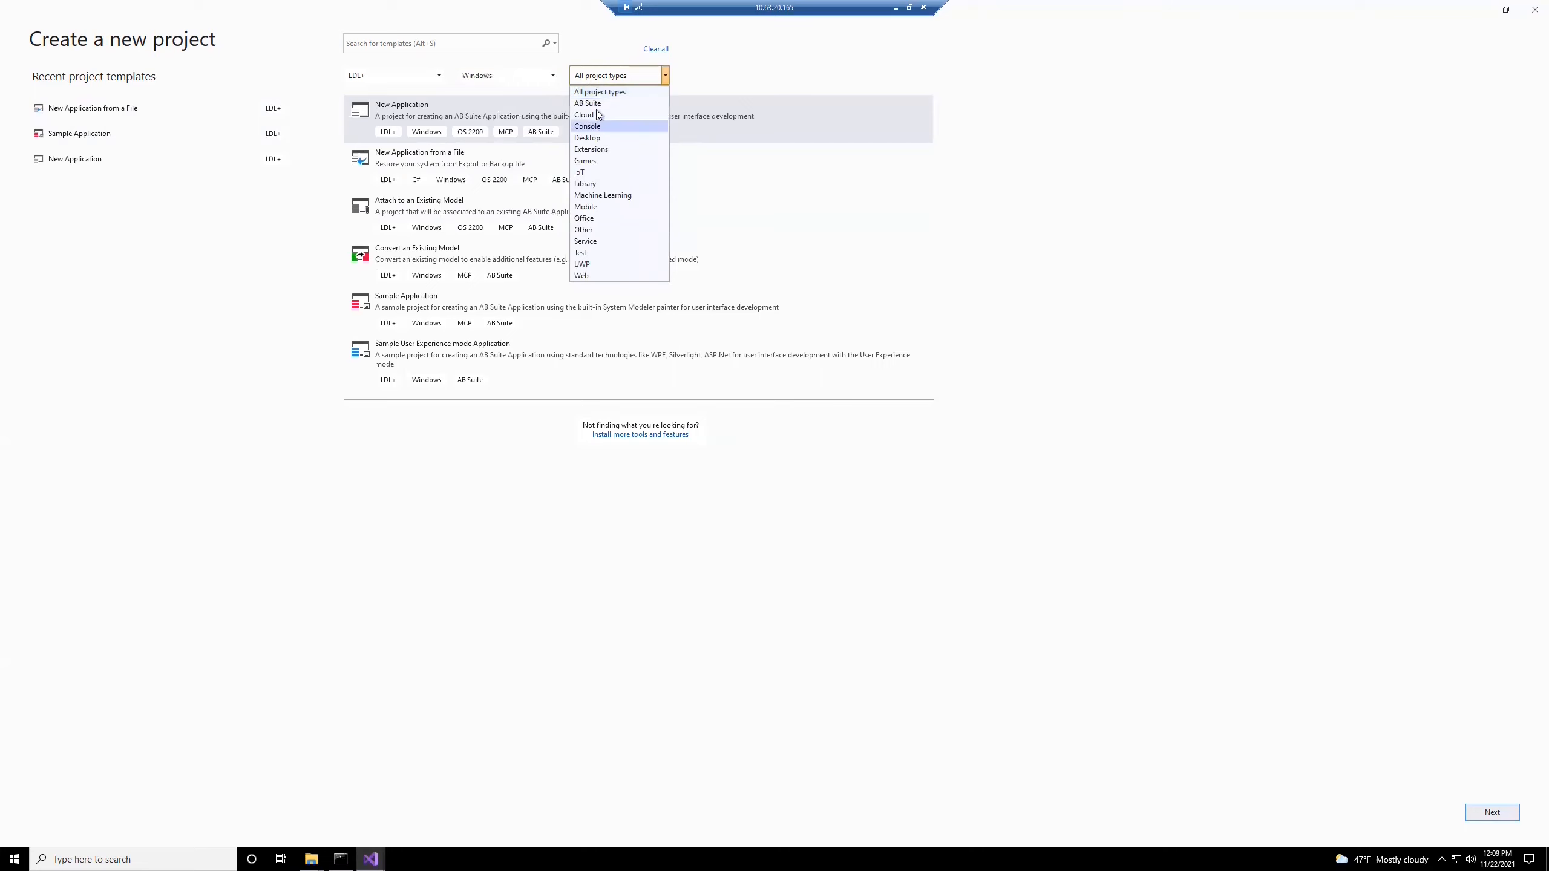
click(596, 104)
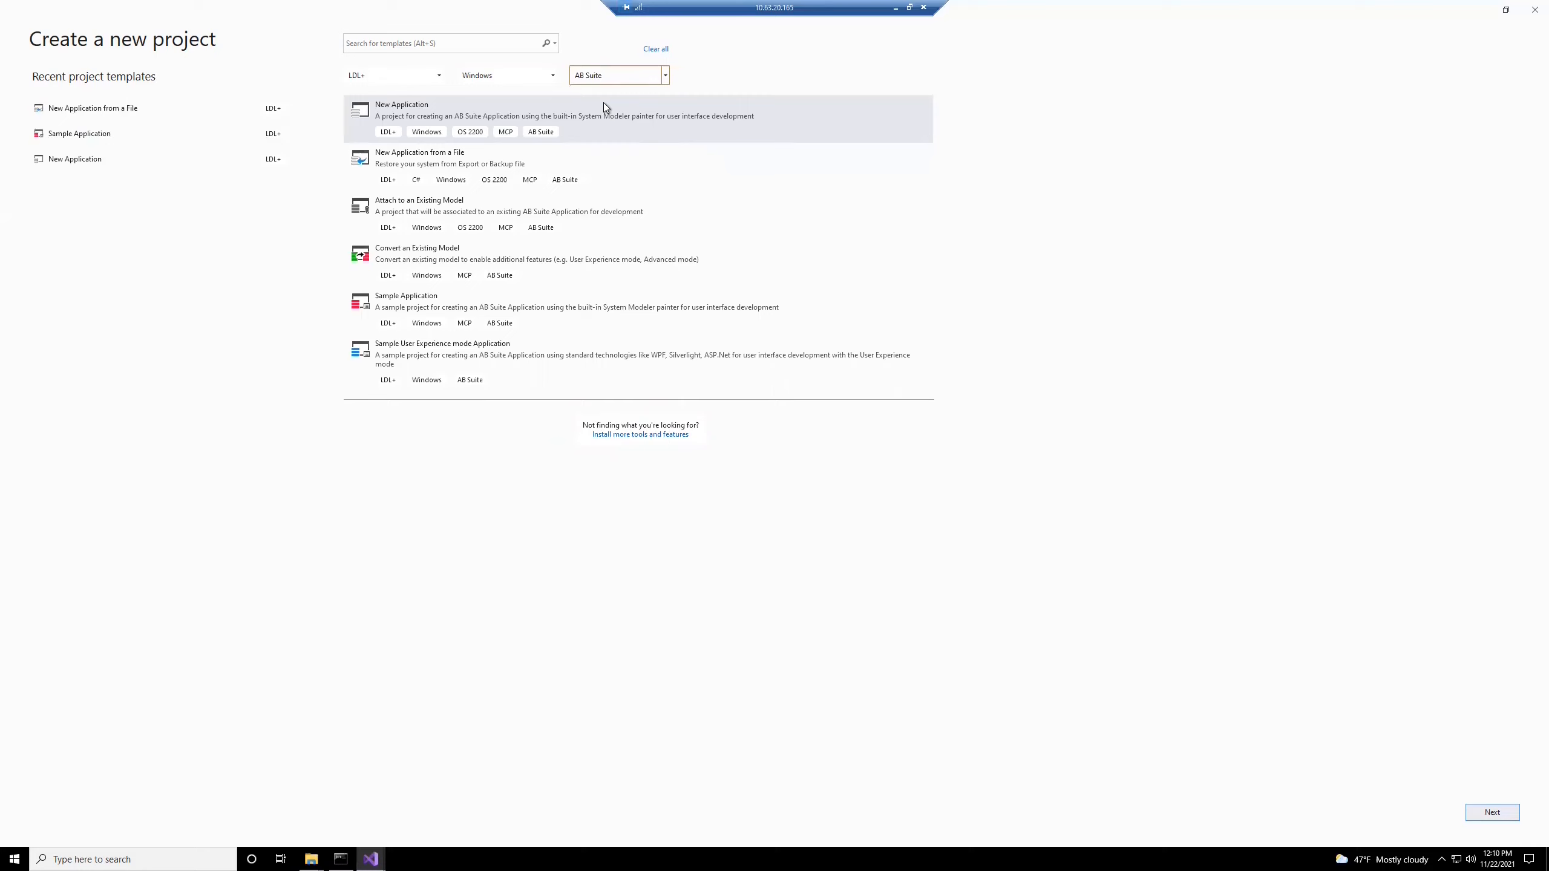
- Search the templates for the recent term New Application and proceed with the New Application from a File template
click(556, 49)
click(555, 48)
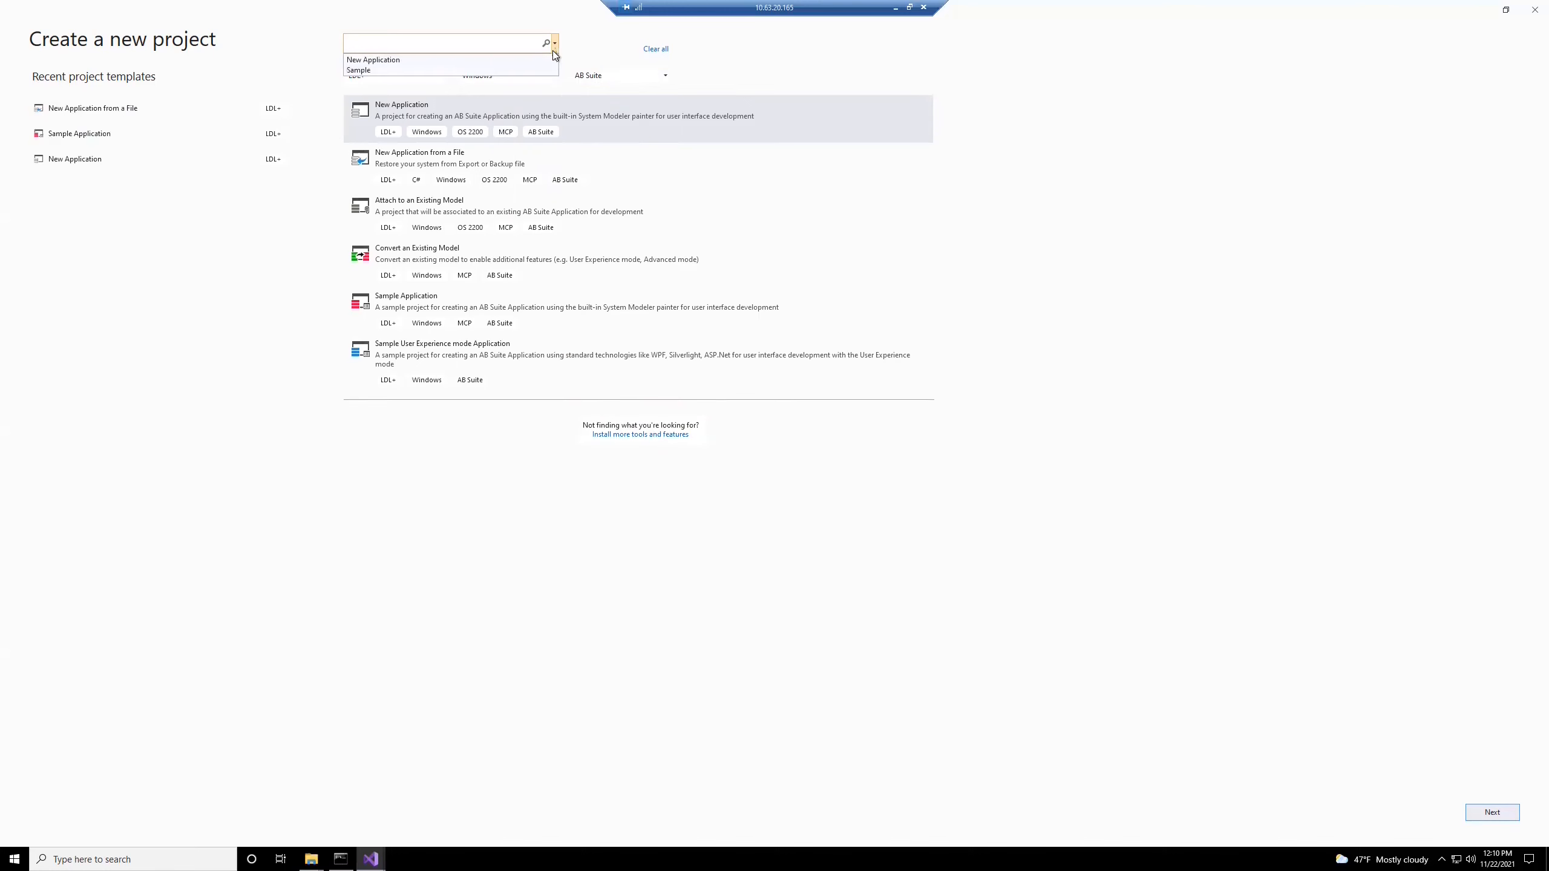
click(431, 60)
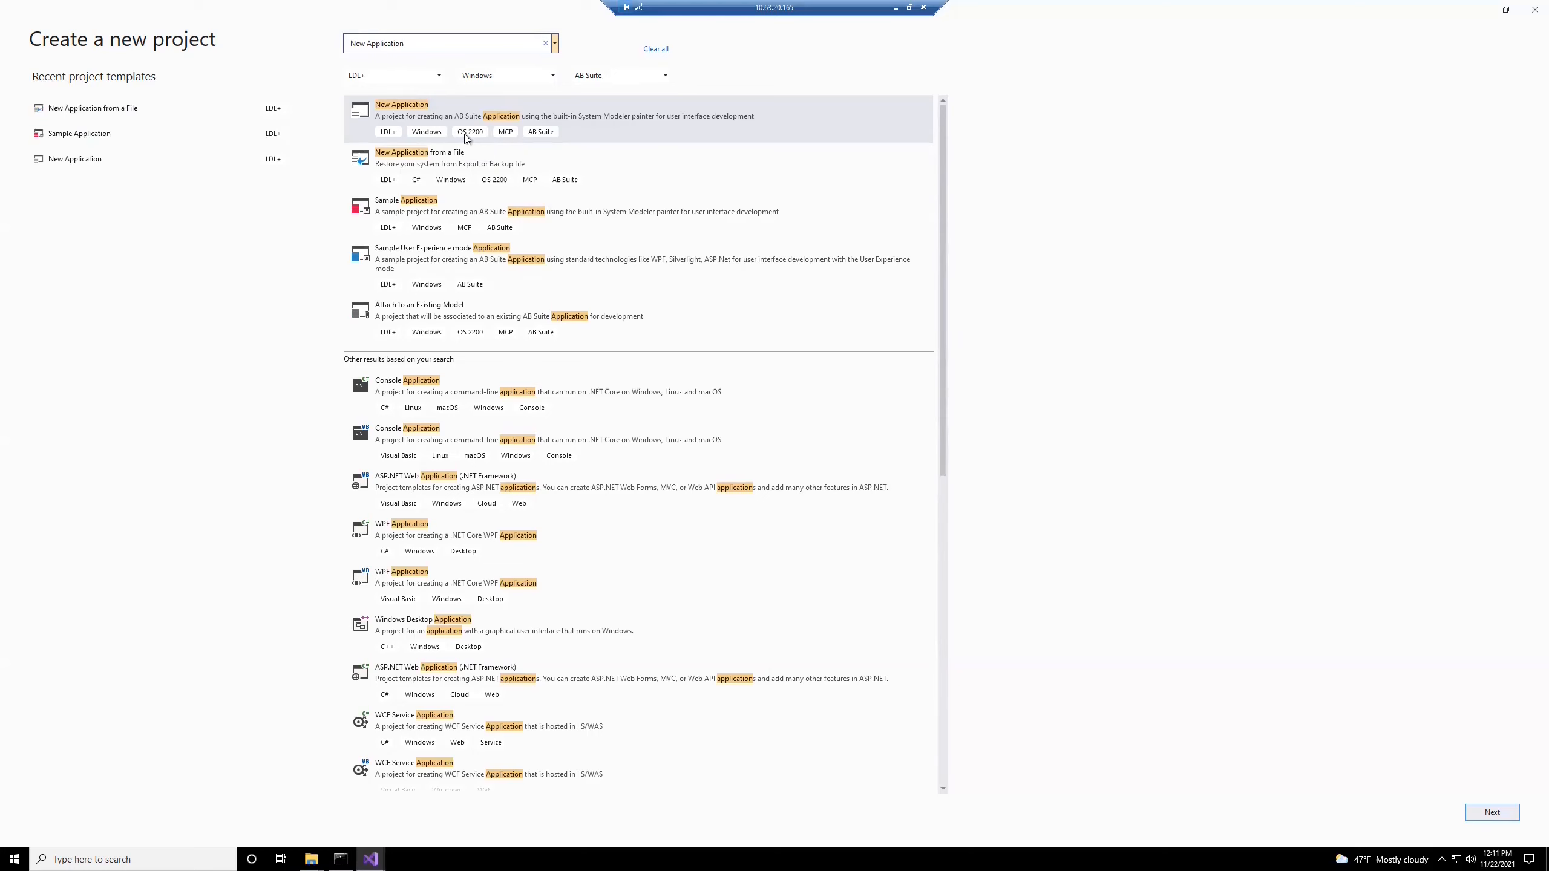
click(456, 169)
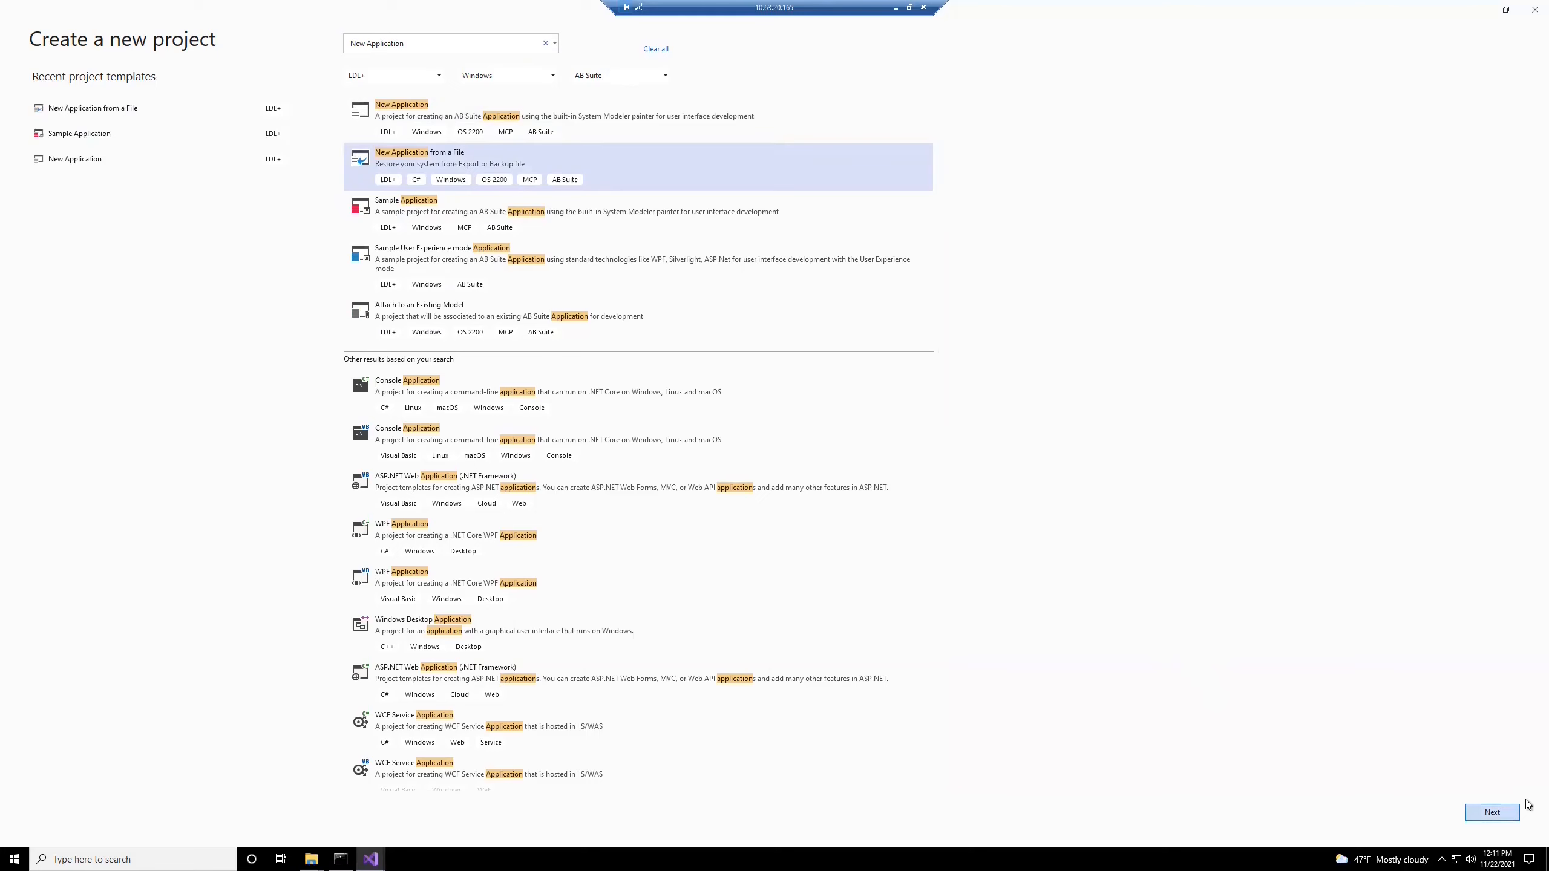
click(1492, 812)
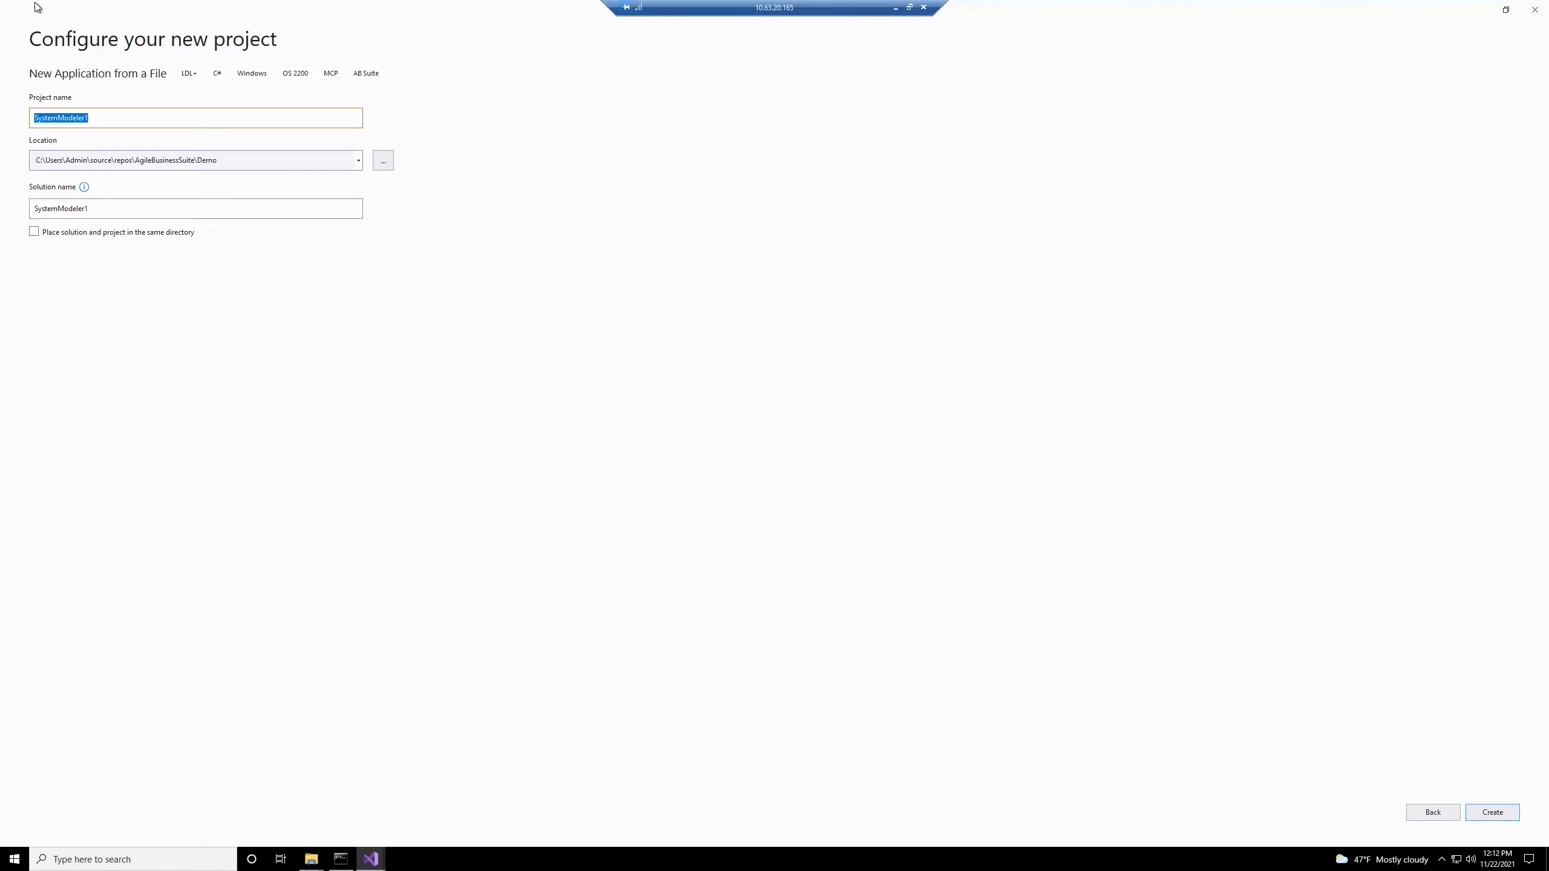
- Name the project Qualification, choose C:\Users\Admin\source\repos\AgileBusinessSuite\Demo as its location, and create it
text(Qualification)
click(359, 162)
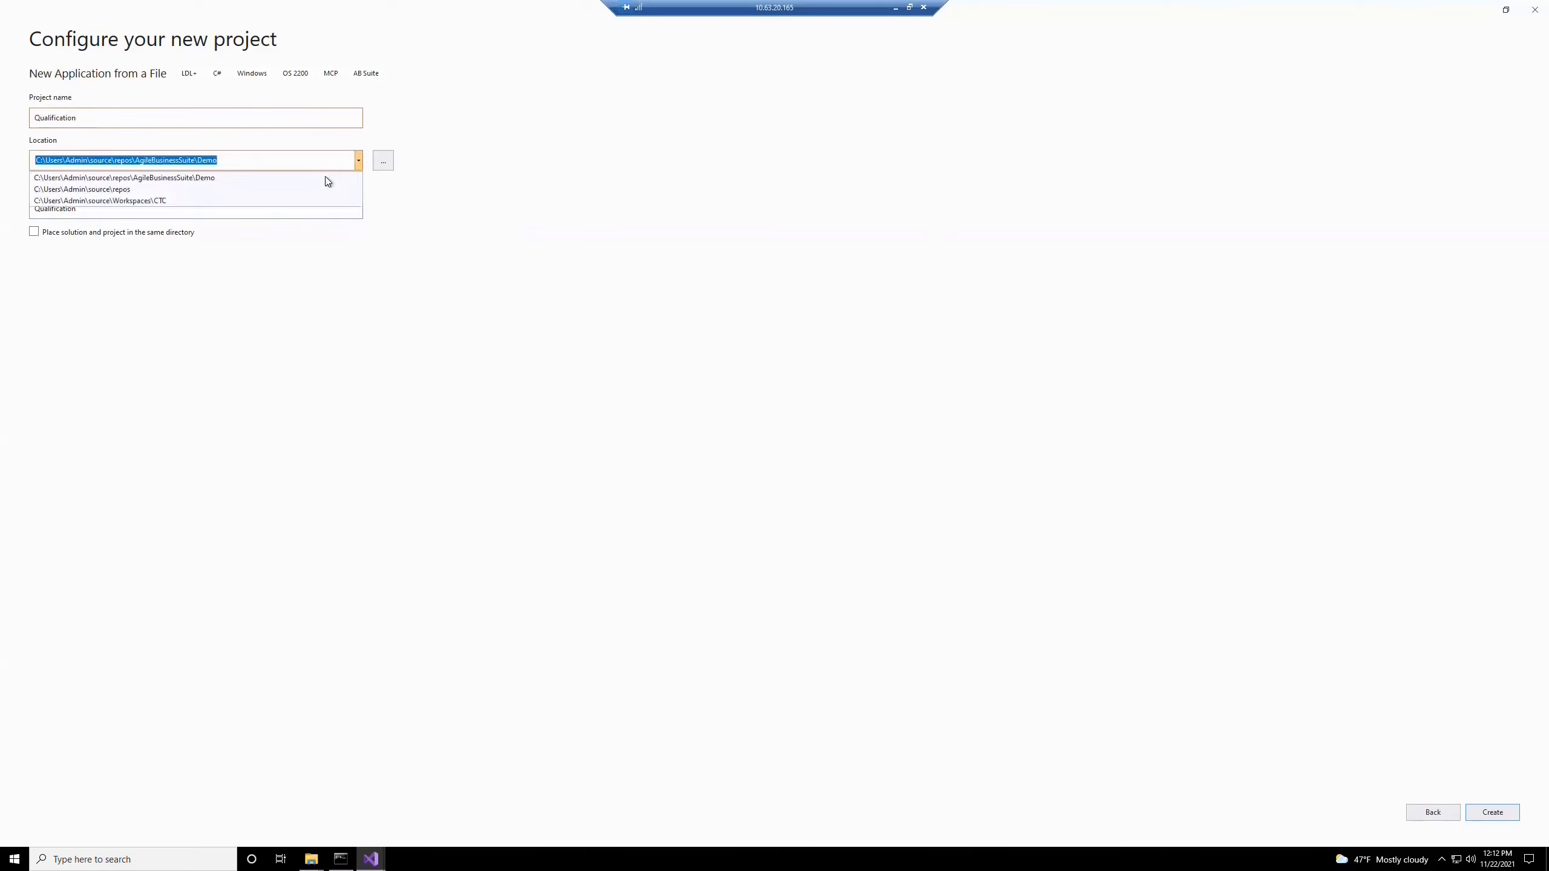
click(242, 179)
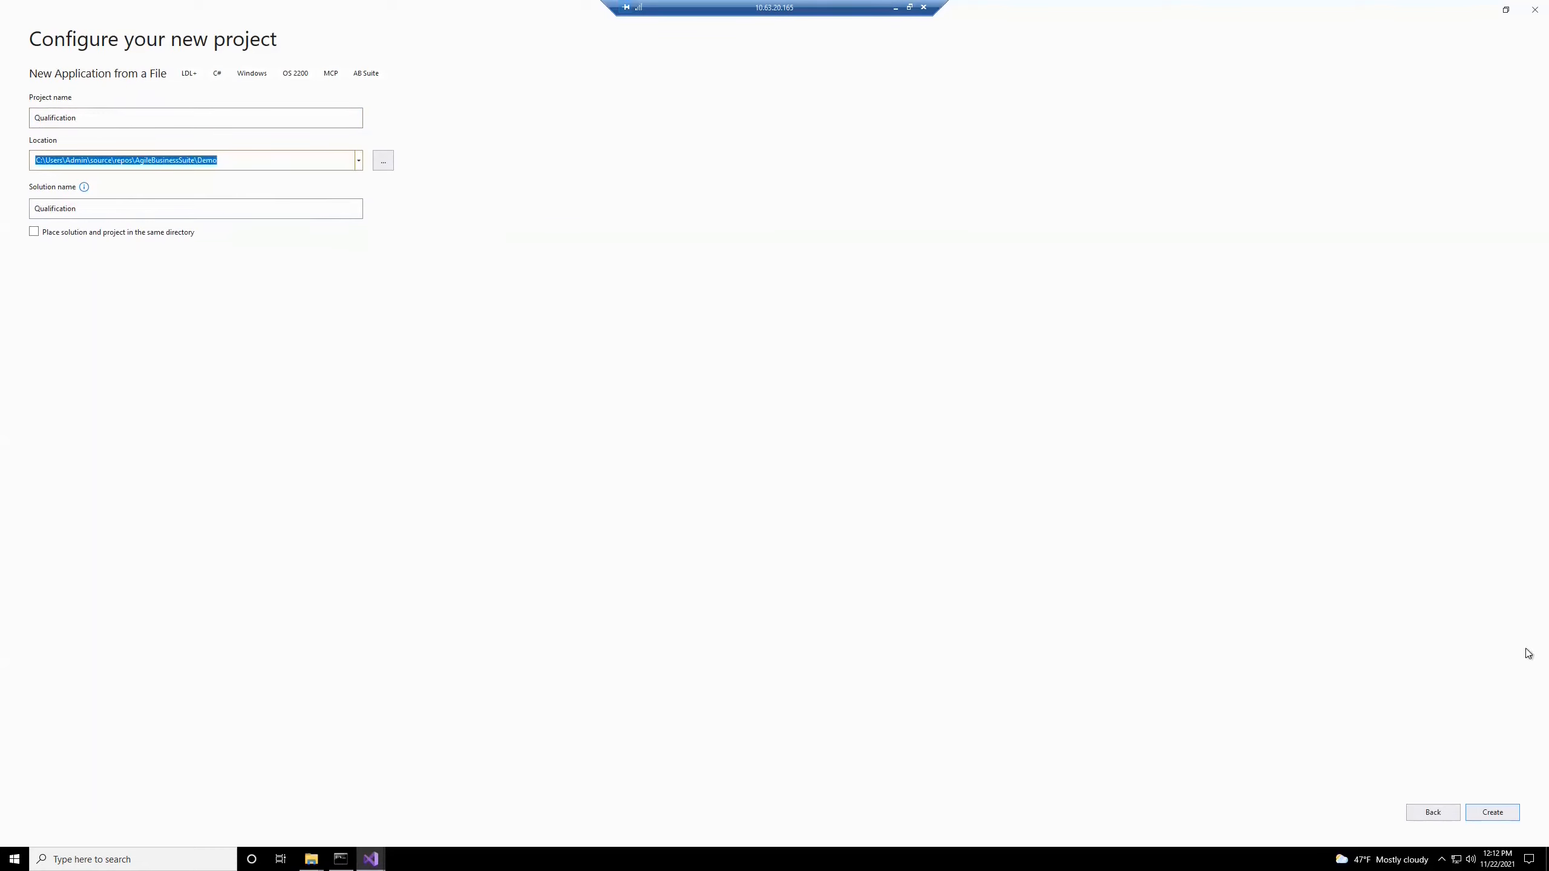
click(1496, 805)
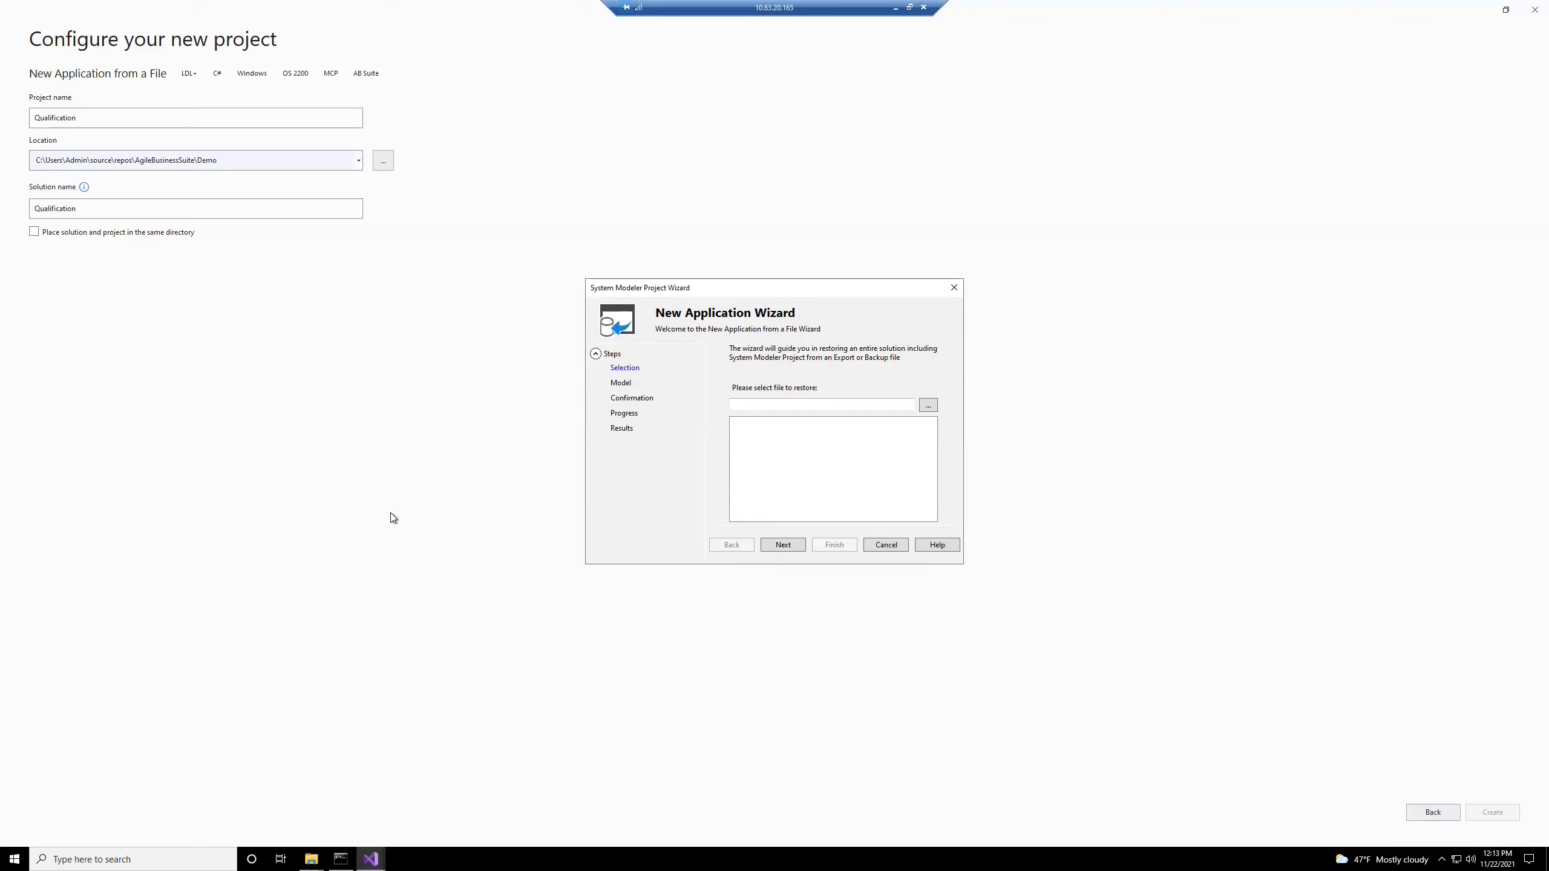
- Choose Qualification.model from the AB Suite 7.0 Model Files folder as the file to restore and continue to the model settings
click(928, 406)
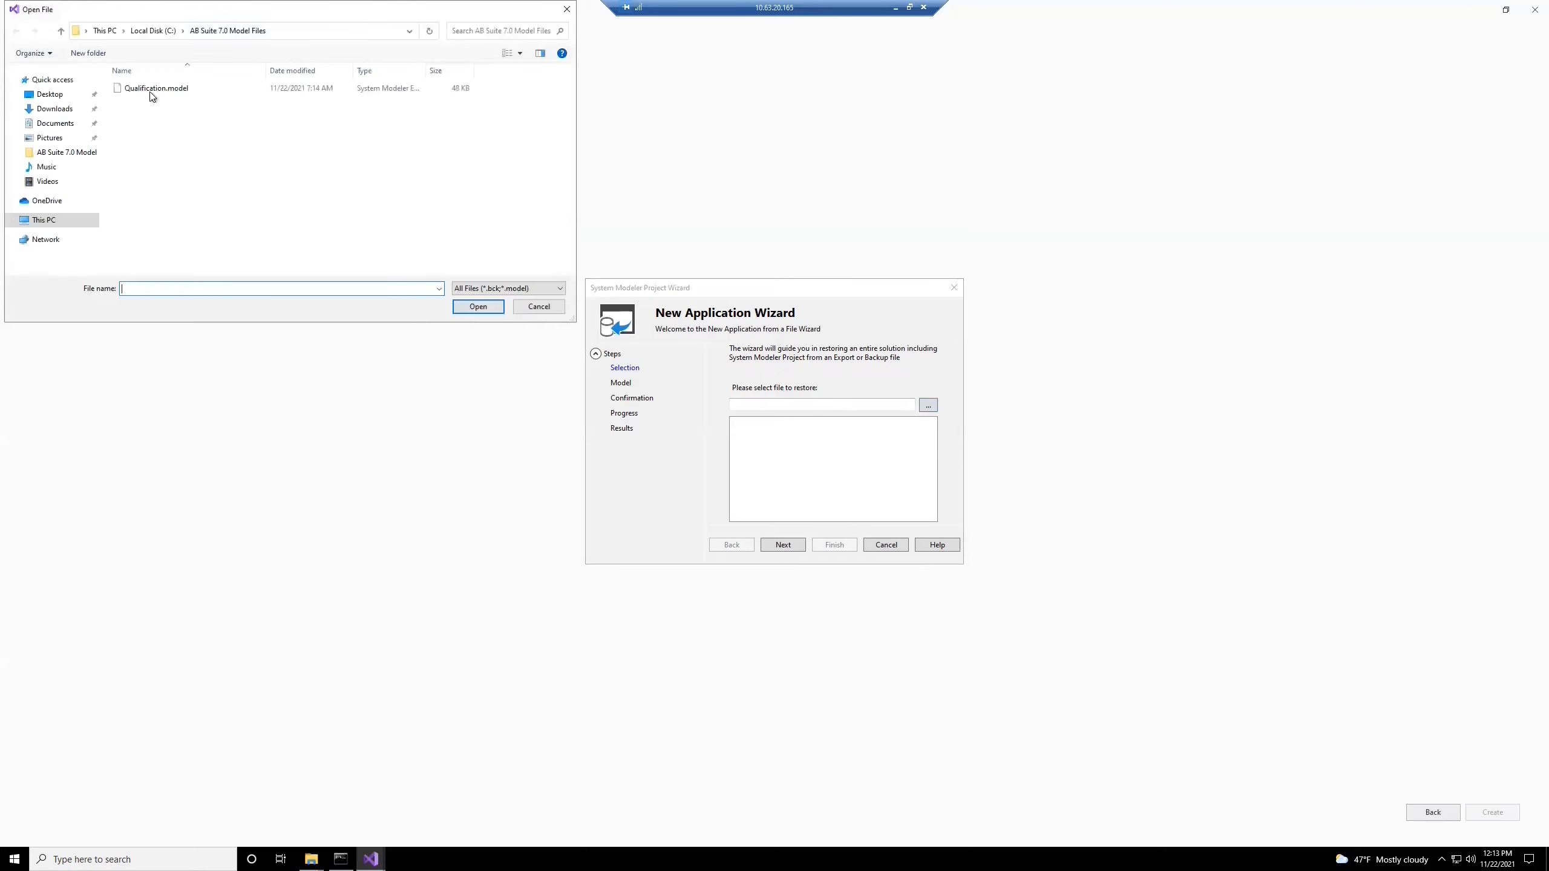
double_click(149, 89)
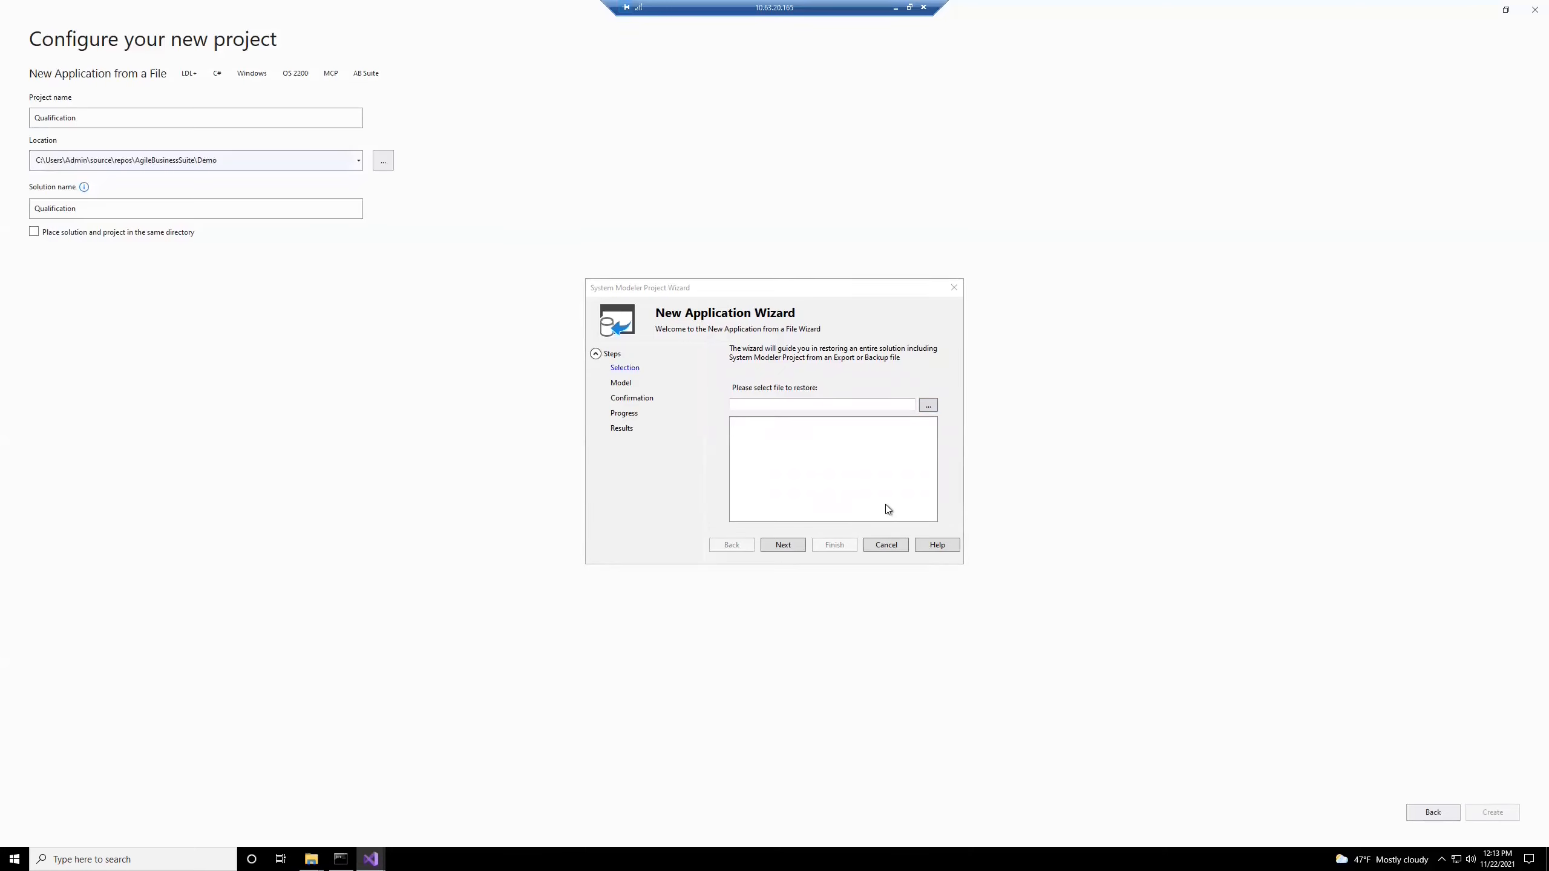
click(783, 545)
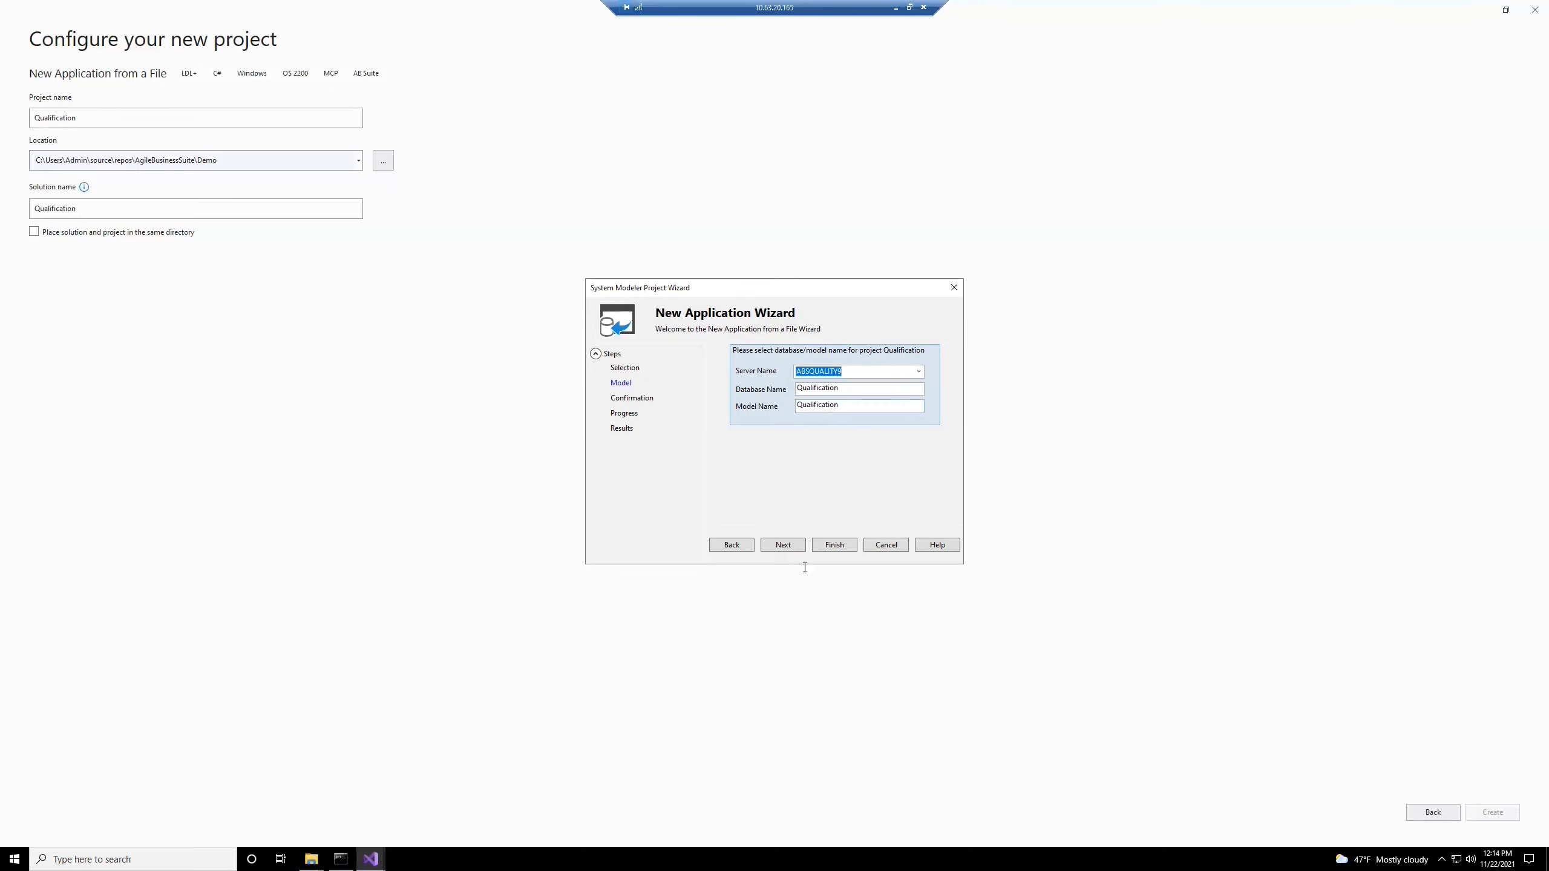
- Accept the proposed server, database and model names, run the project creation, and close the wizard
click(787, 542)
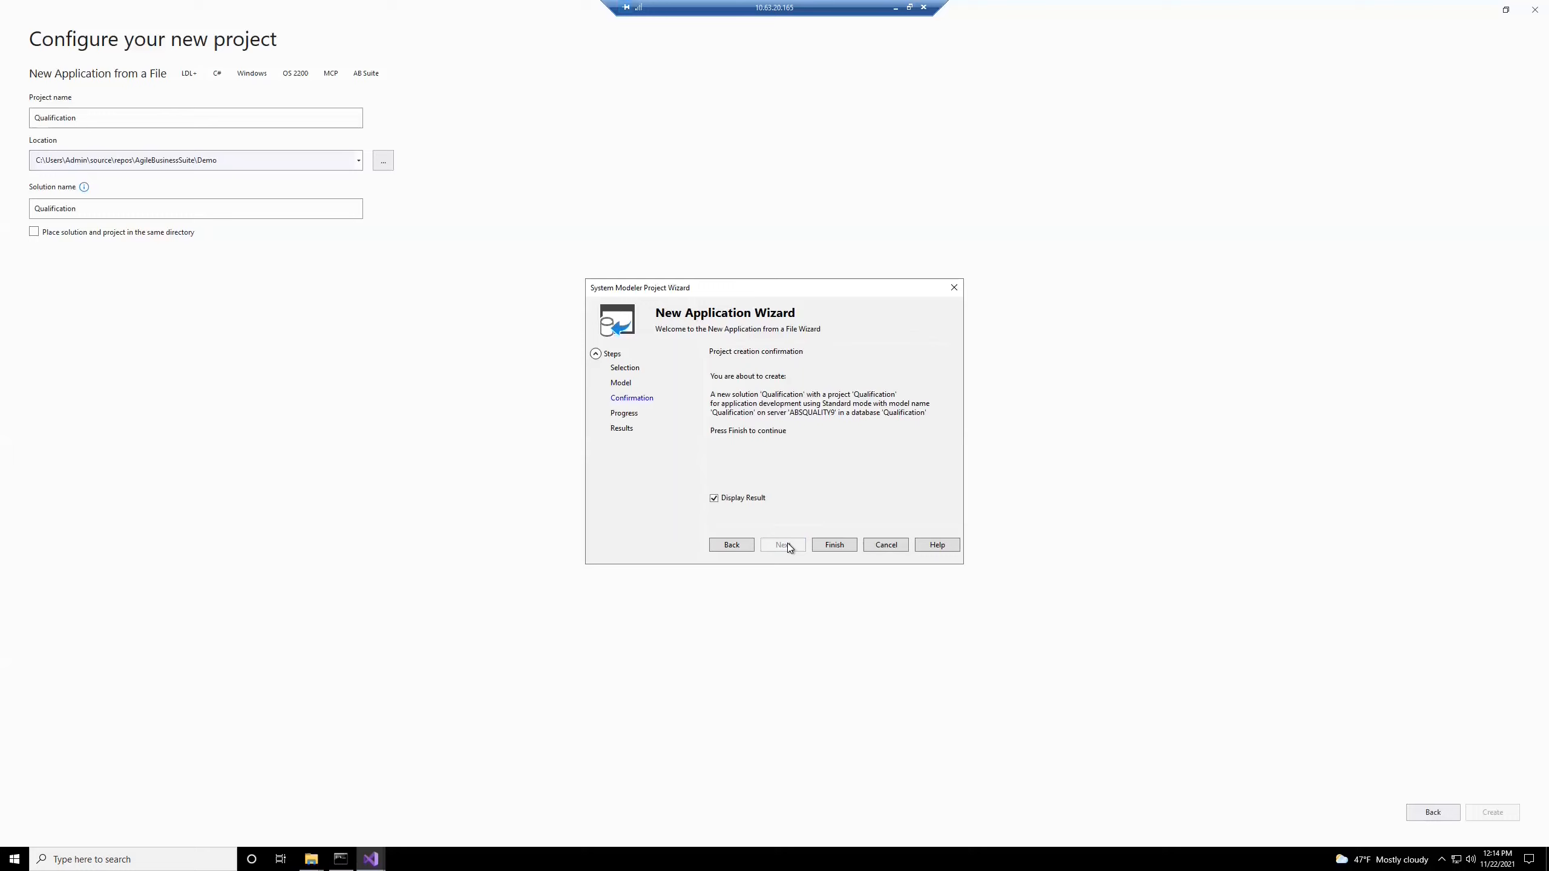
click(833, 545)
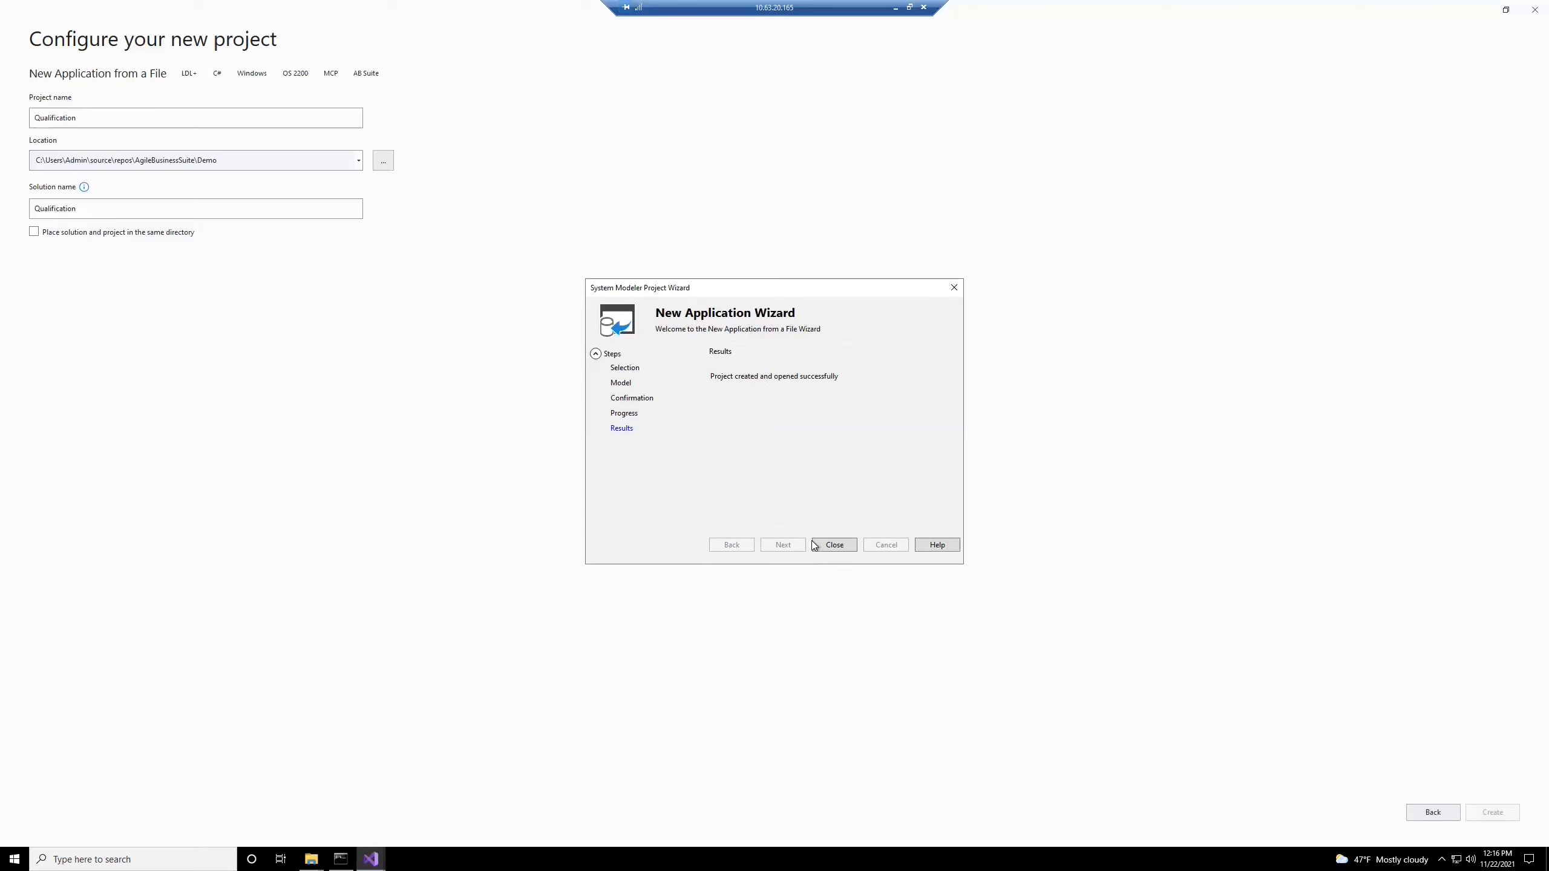
click(833, 545)
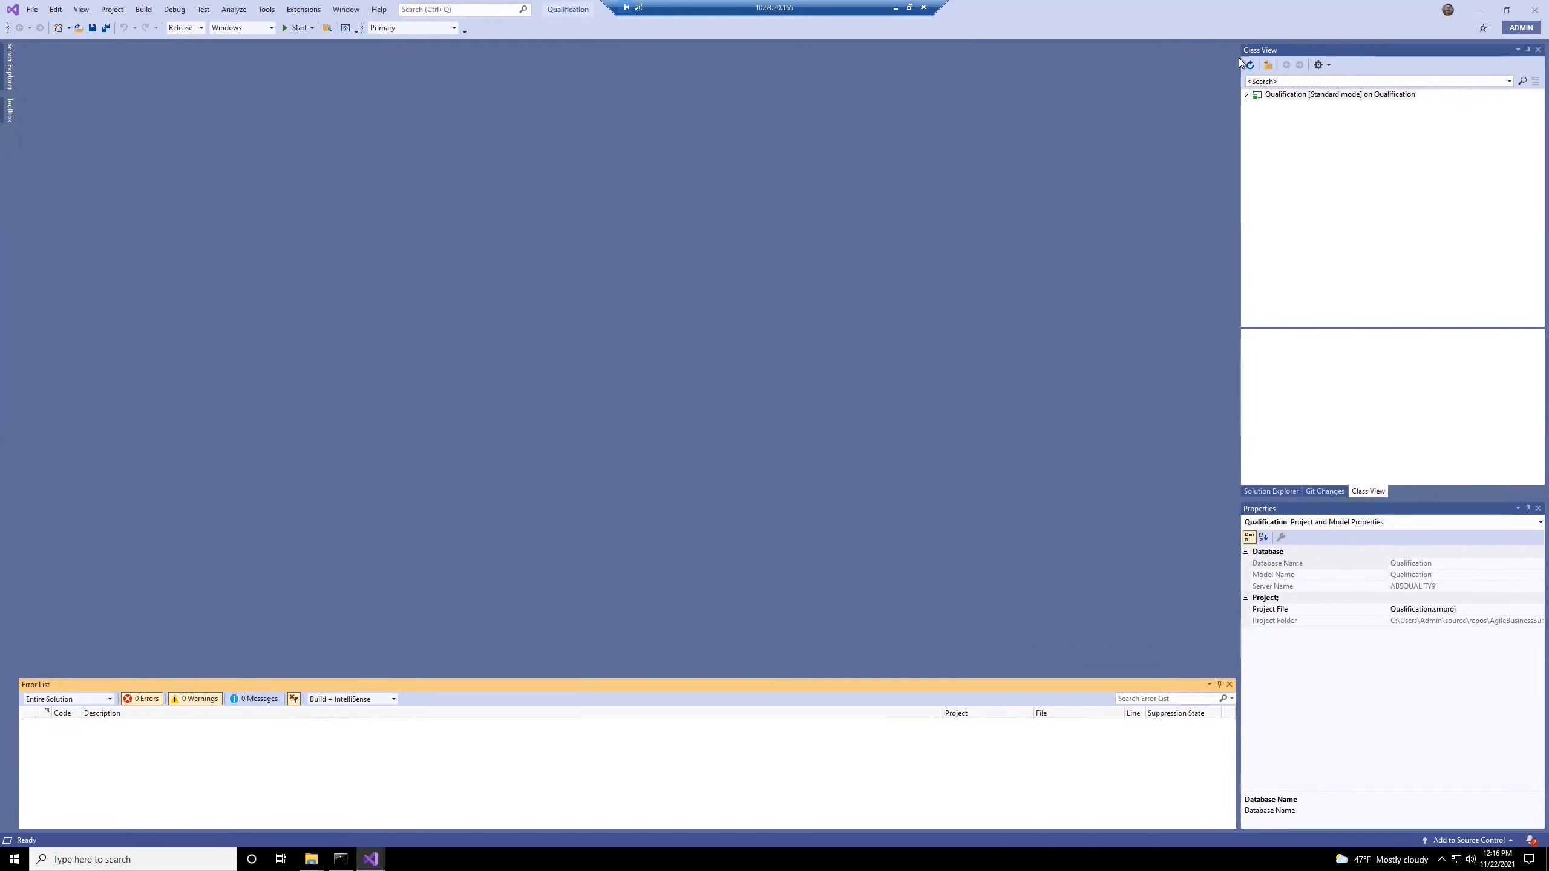
- Expand the Qualification model through Deployment to its classes and open the GCA class with the Painter
double_click(1251, 95)
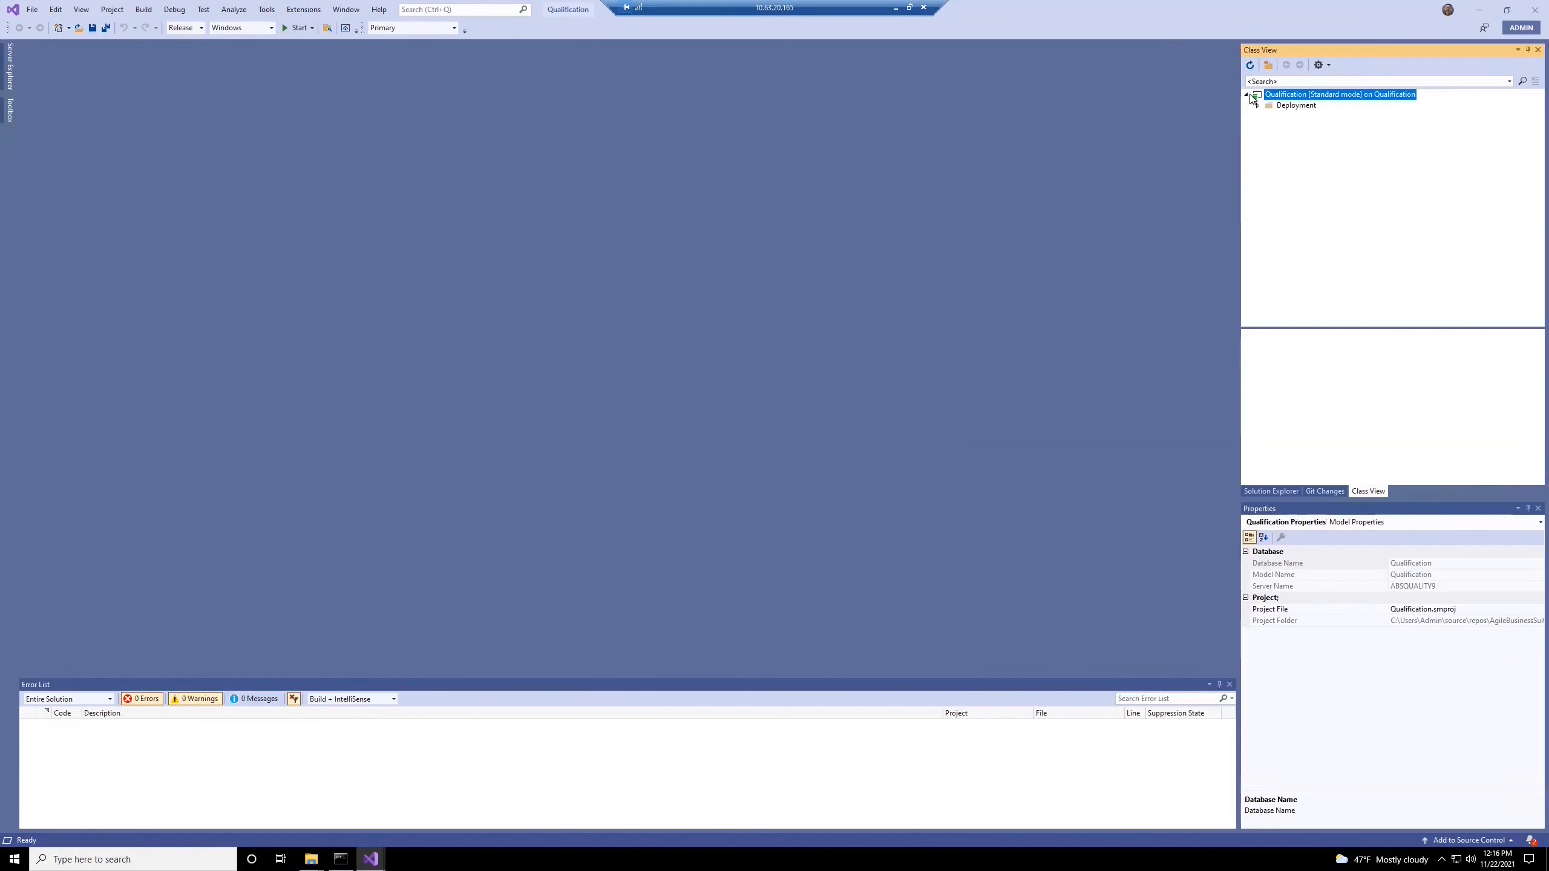
click(1257, 105)
click(1269, 117)
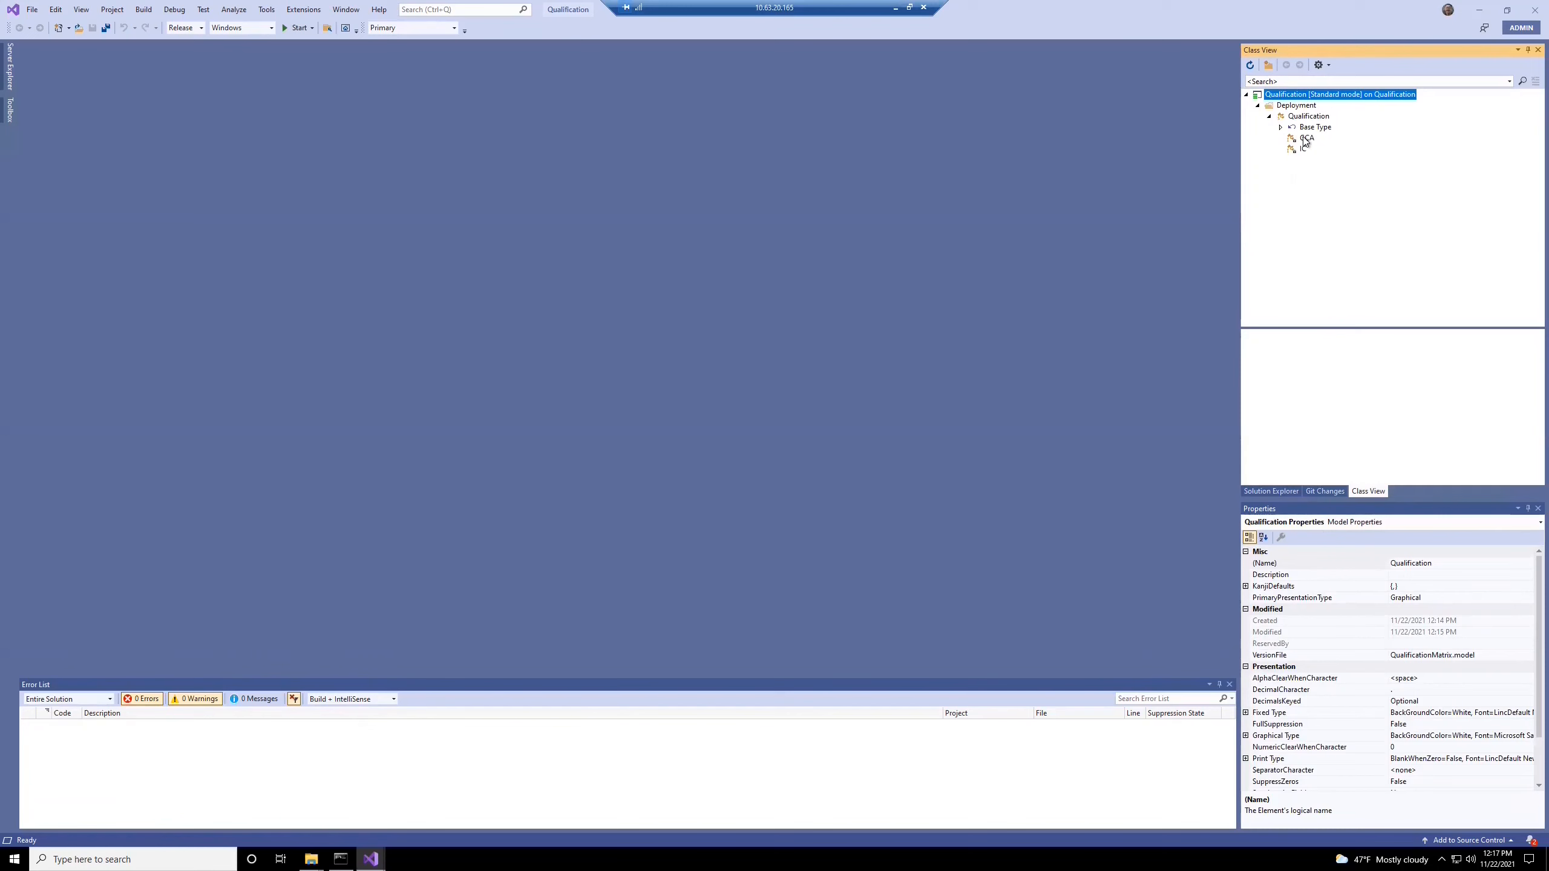
click(1304, 139)
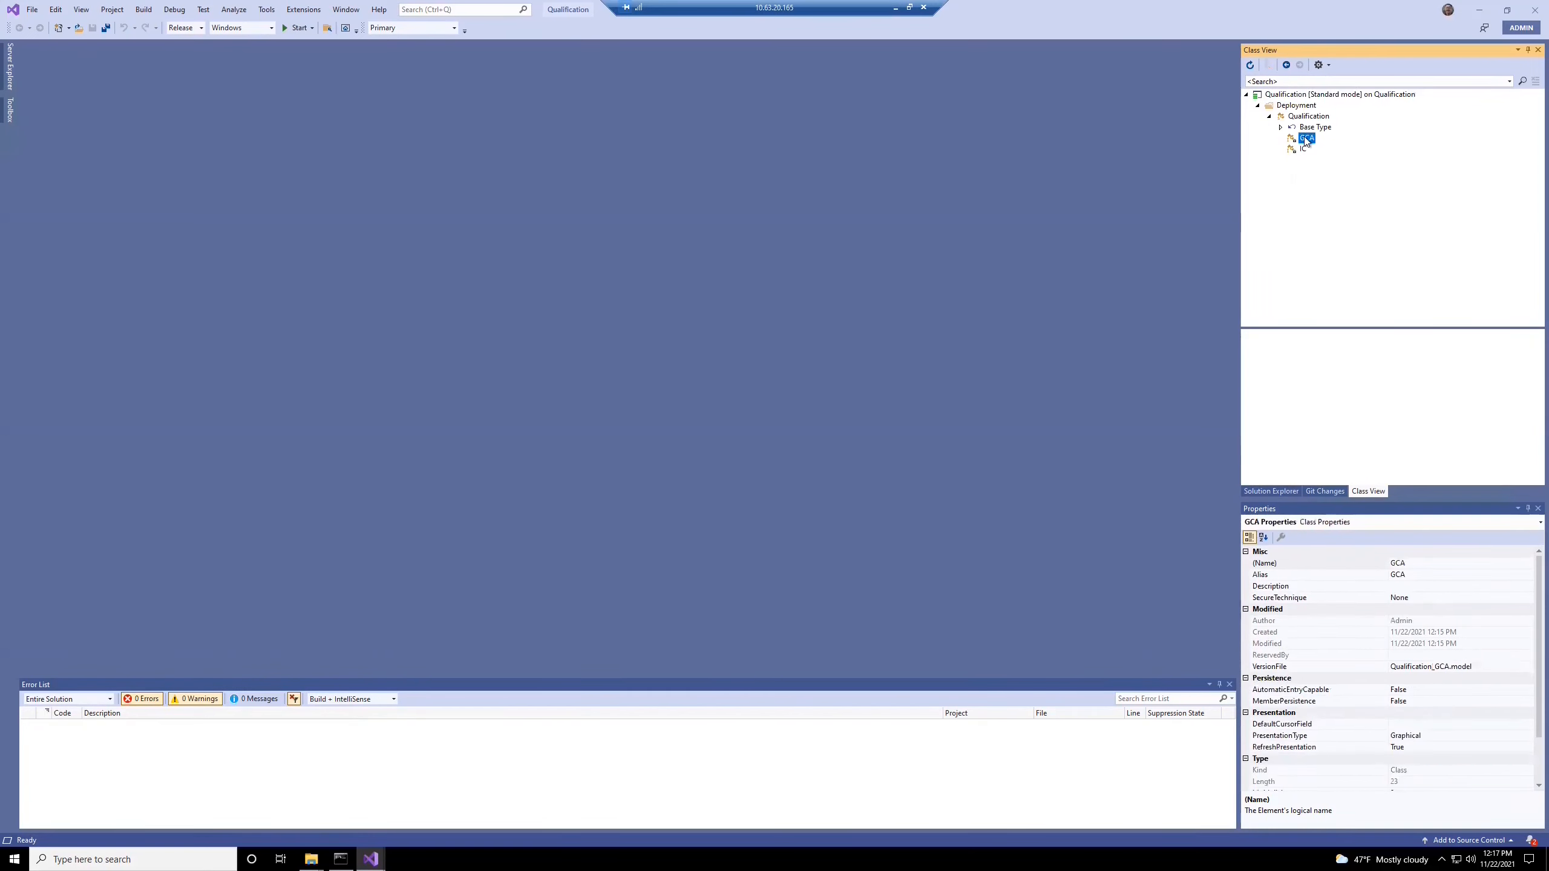
right_click(1303, 139)
mouse_move(1340, 179)
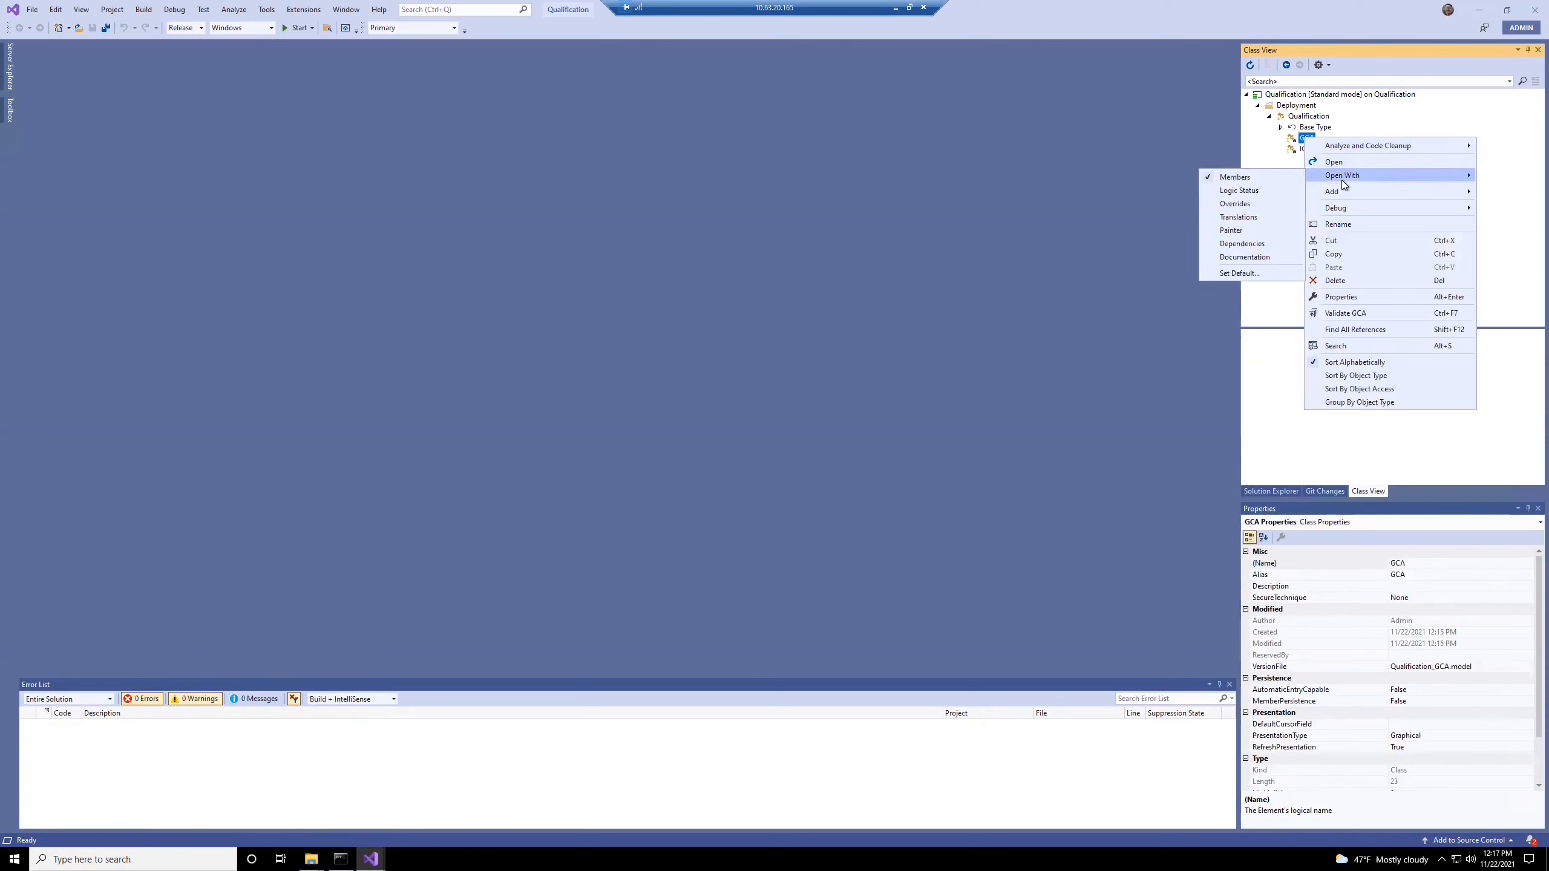
click(1237, 230)
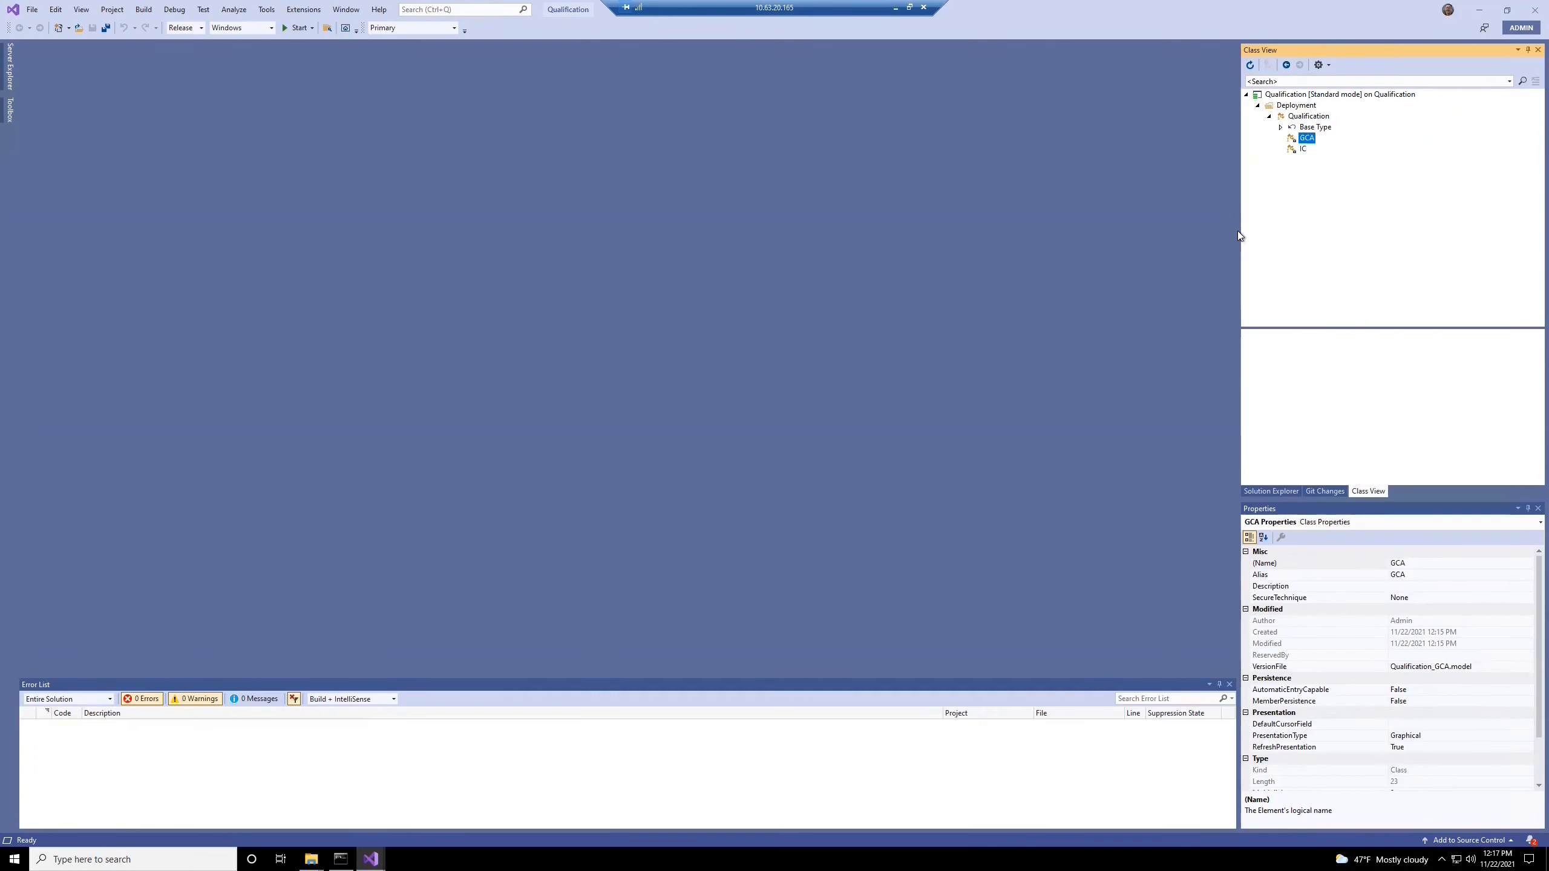
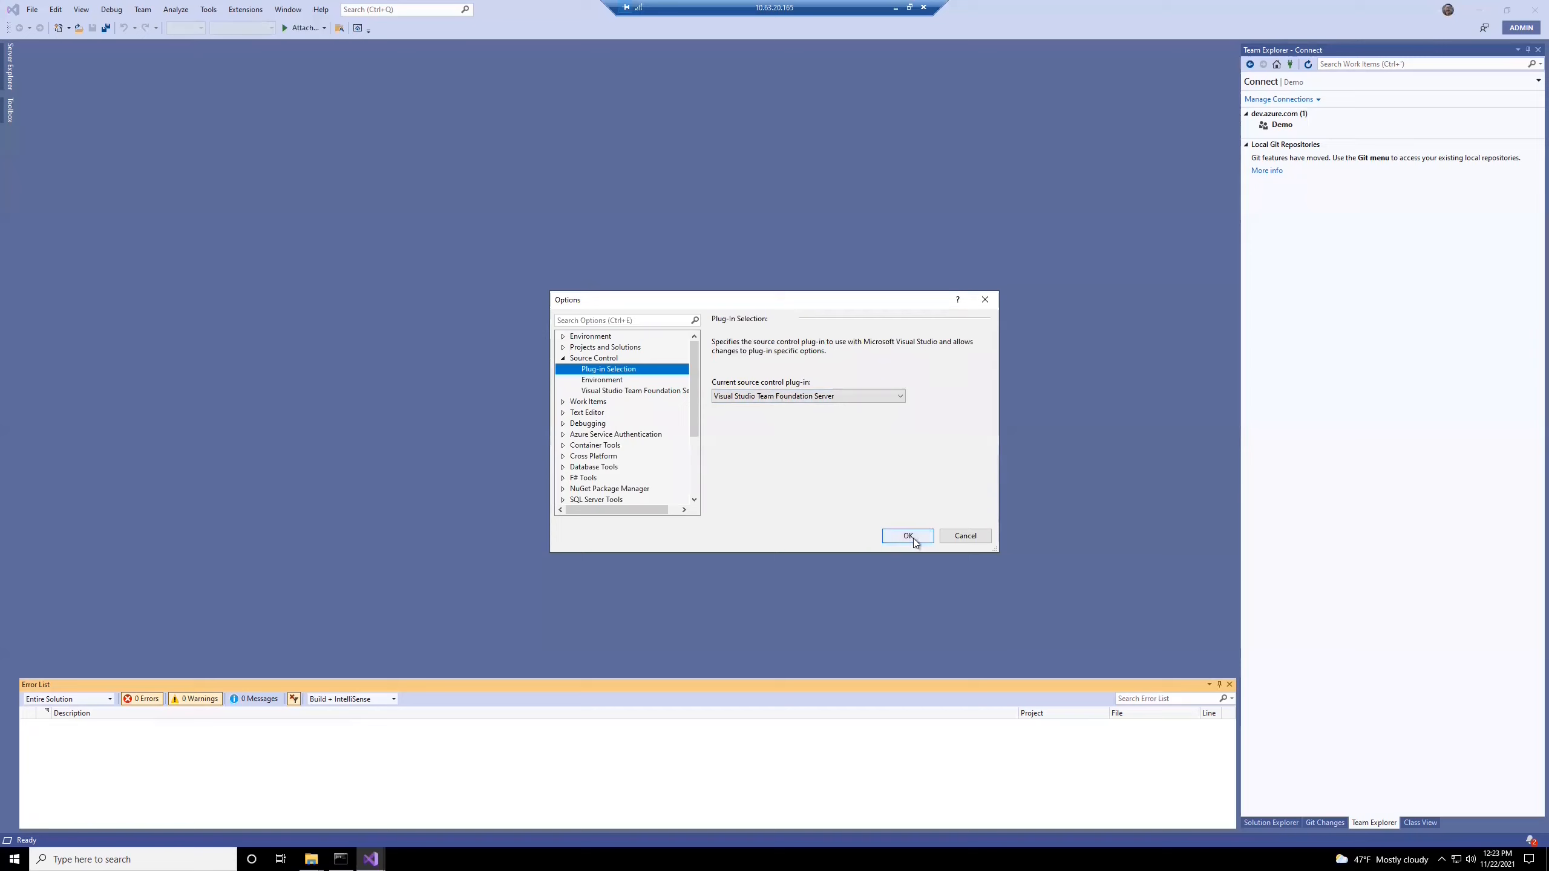
- Apply Visual Studio Team Foundation Server as the current source control plug-in
click(910, 538)
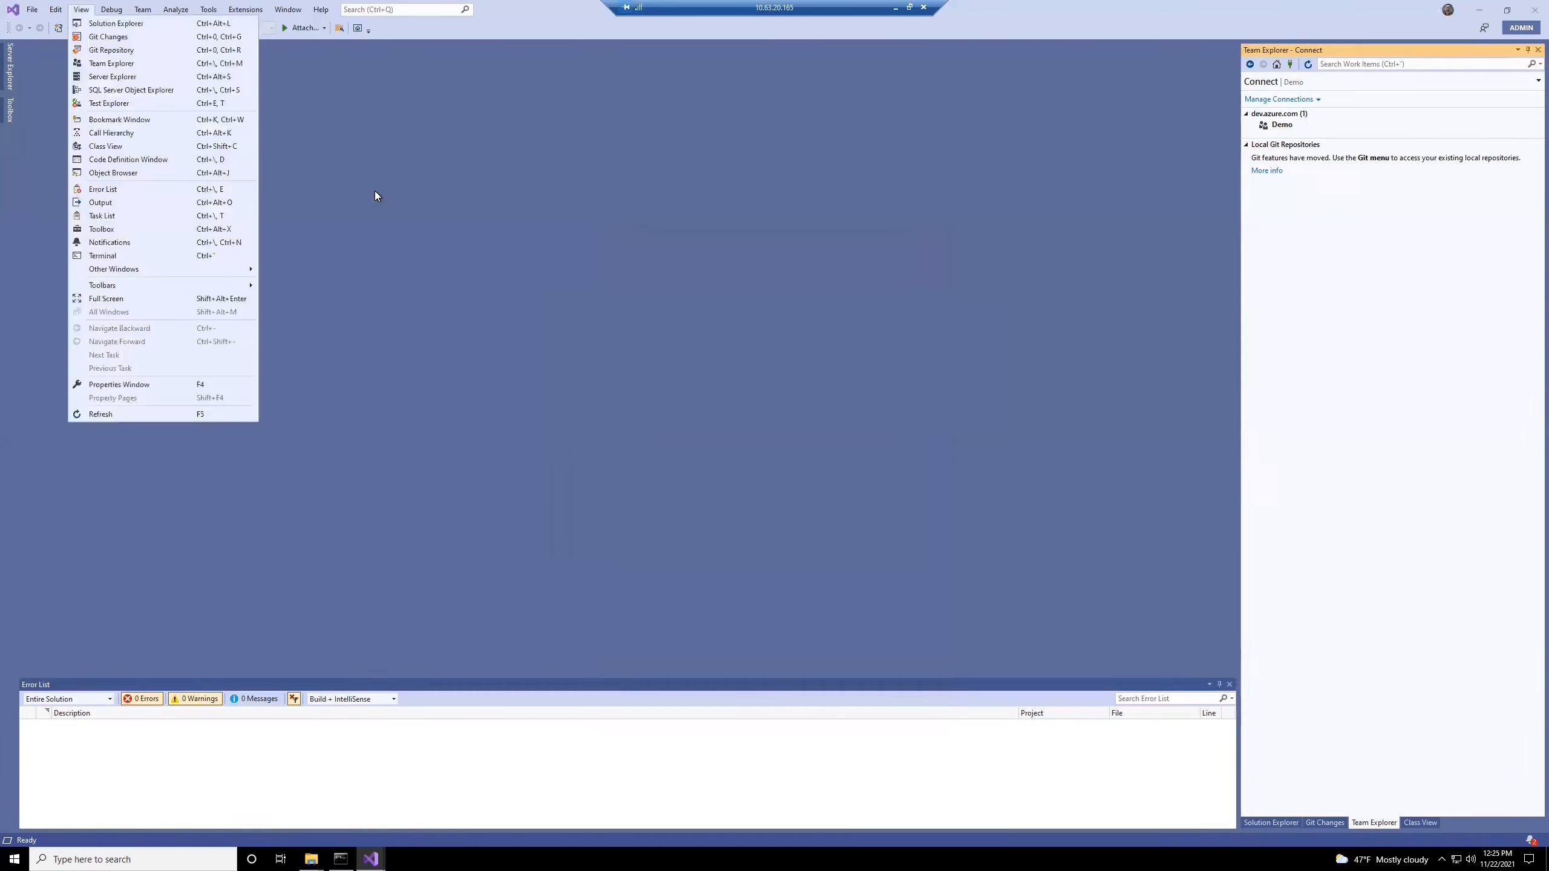
click(375, 195)
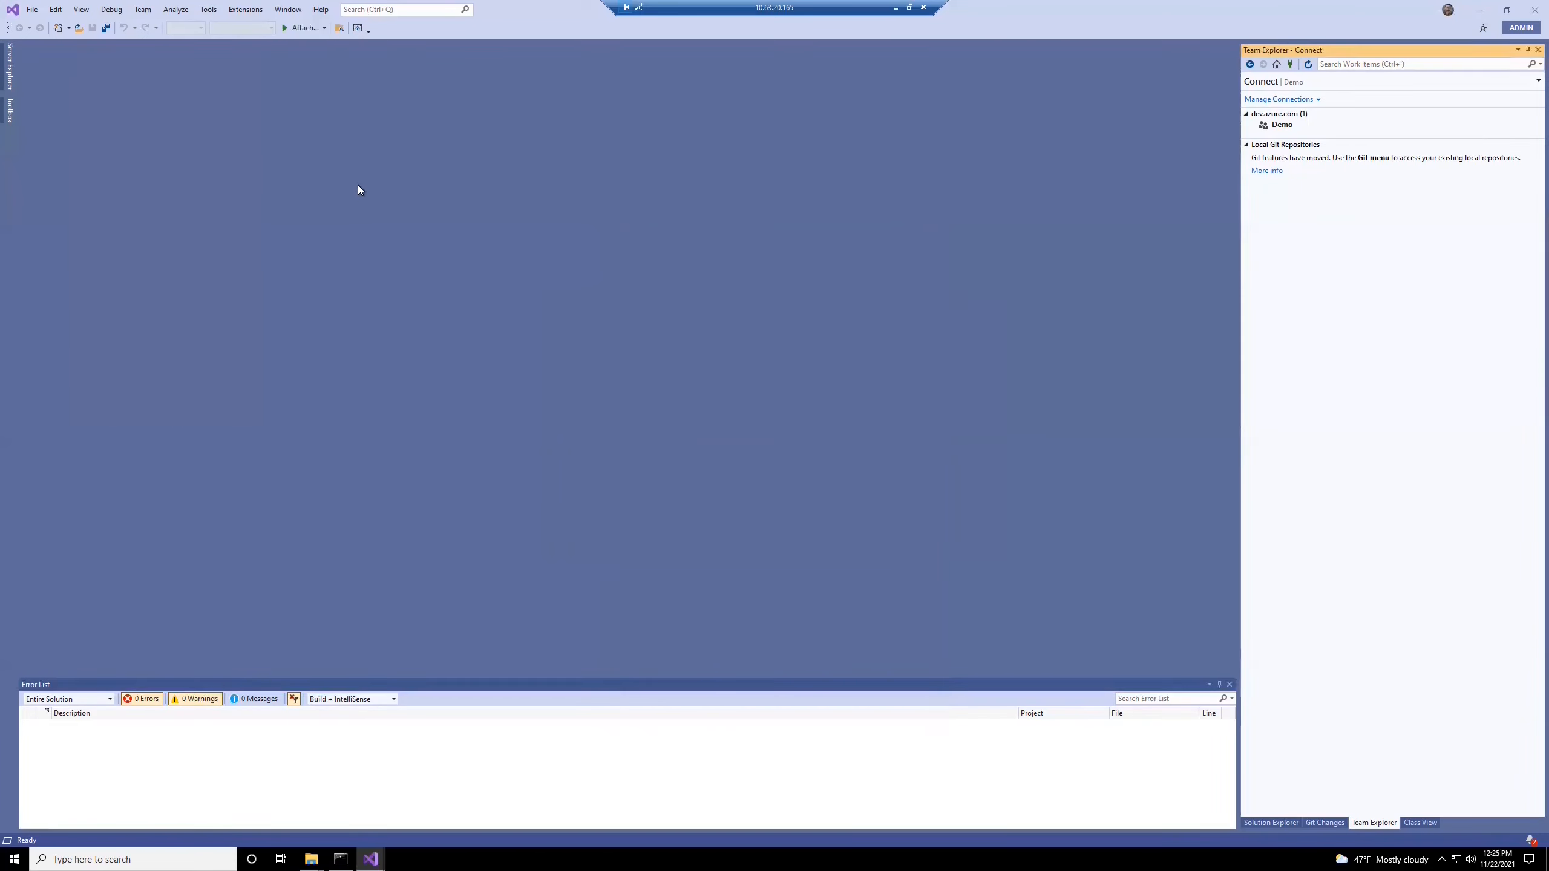
click(82, 10)
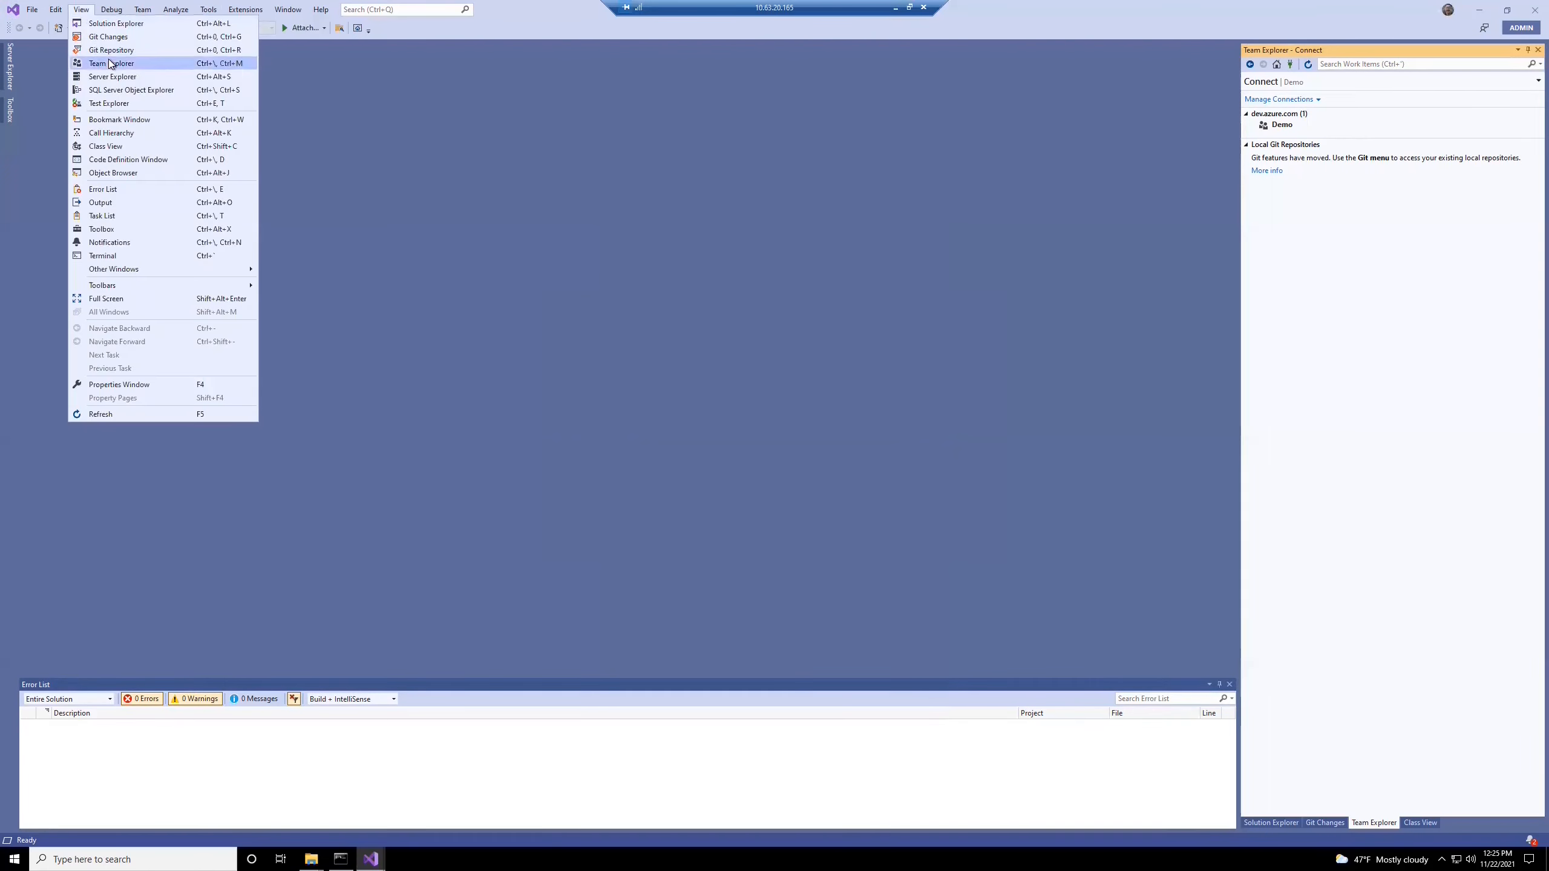
click(1525, 188)
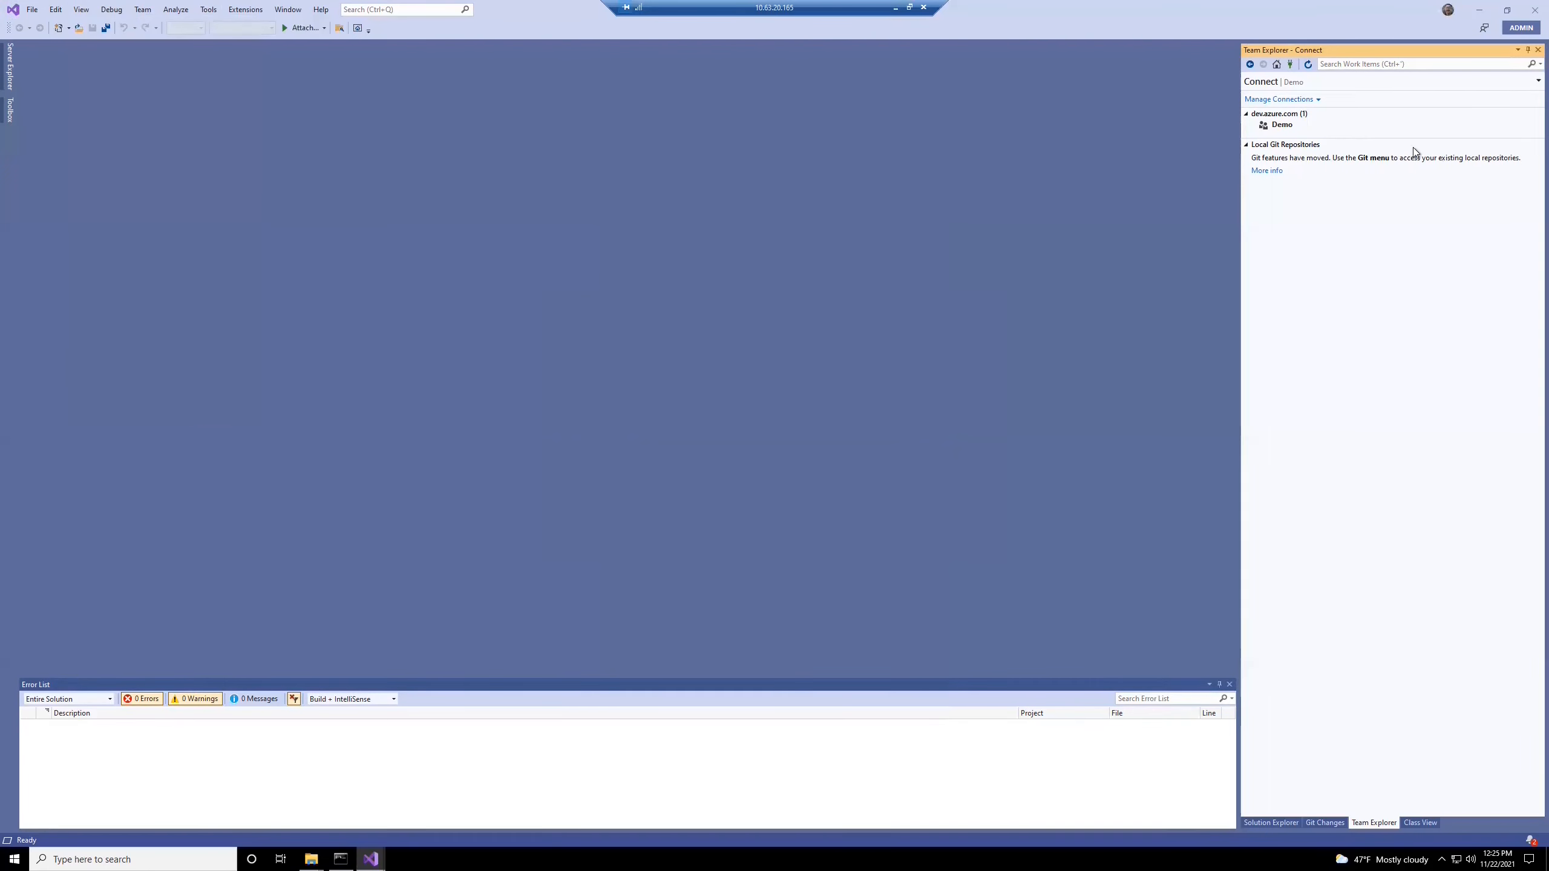
- Start connecting to a project and choose to add a Microsoft work, school or personal account for the hosted repositories
click(1279, 102)
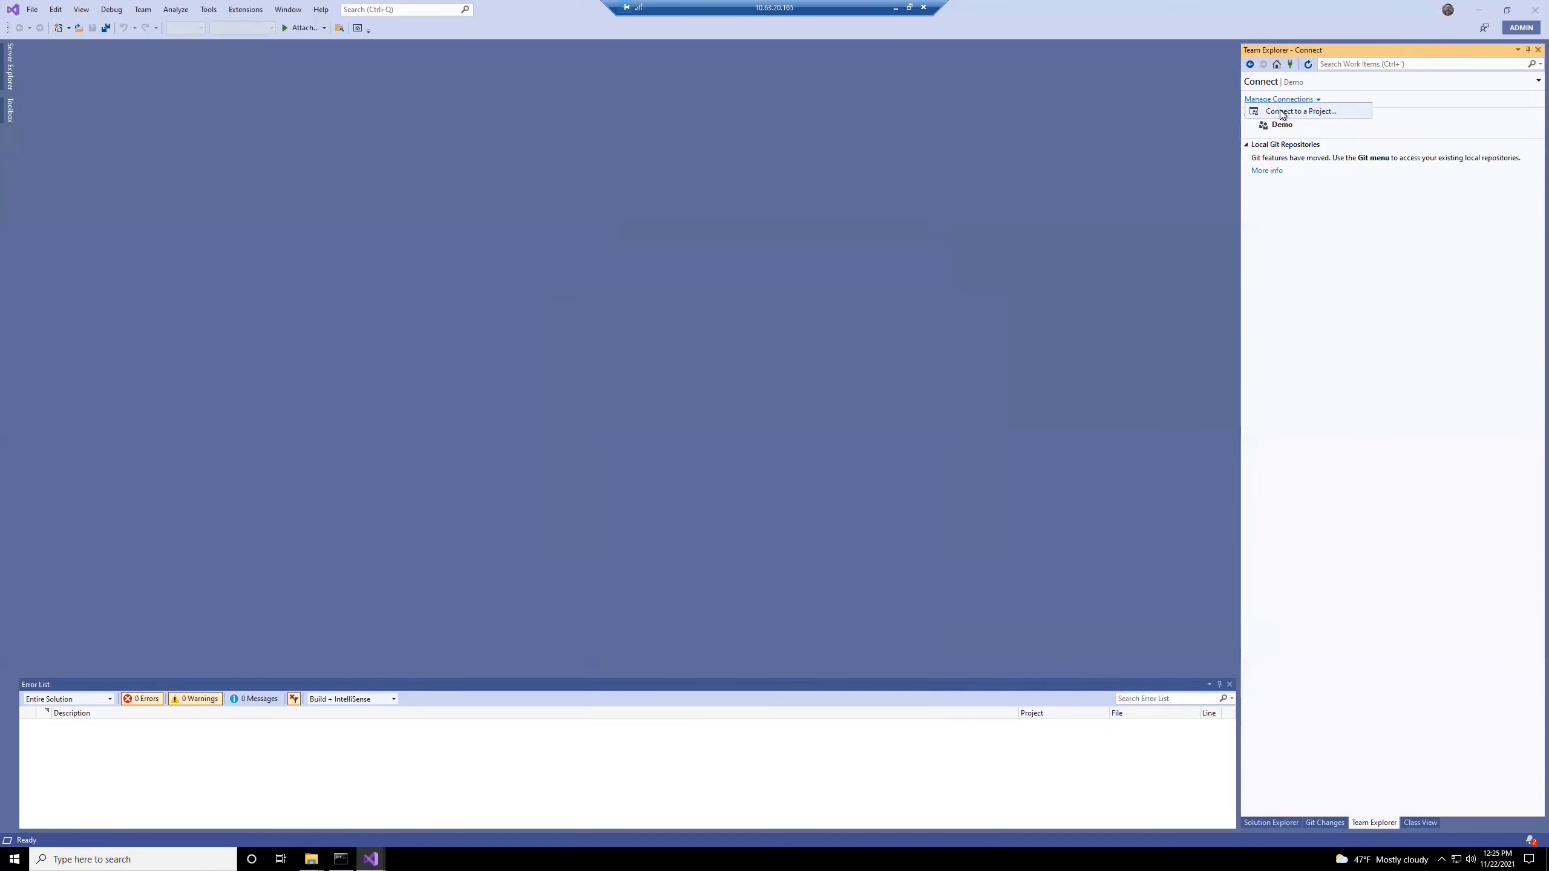
key(Return)
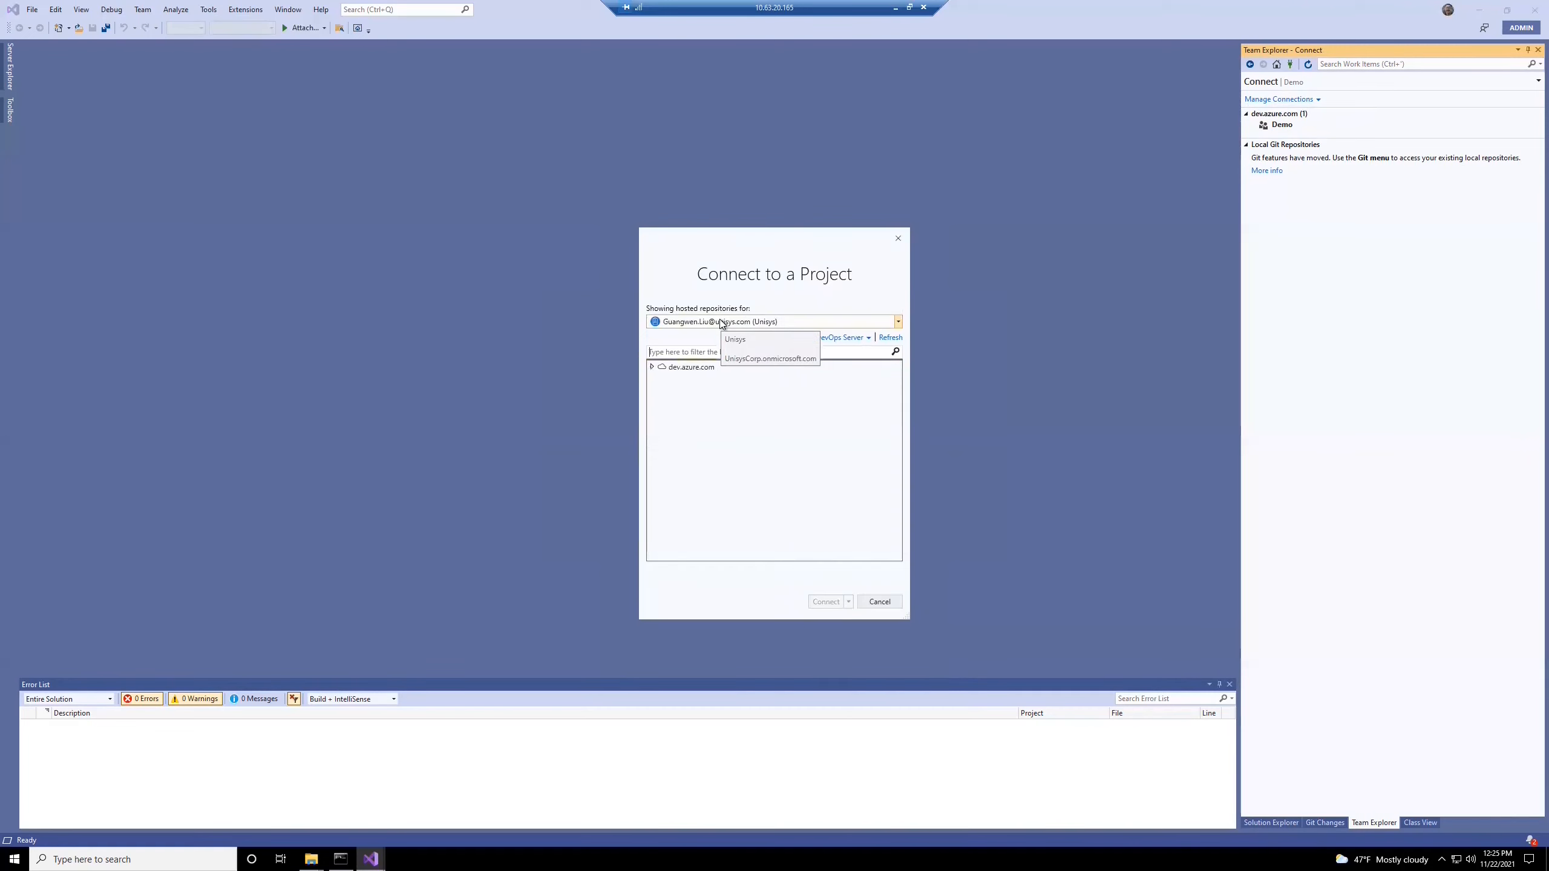
click(721, 323)
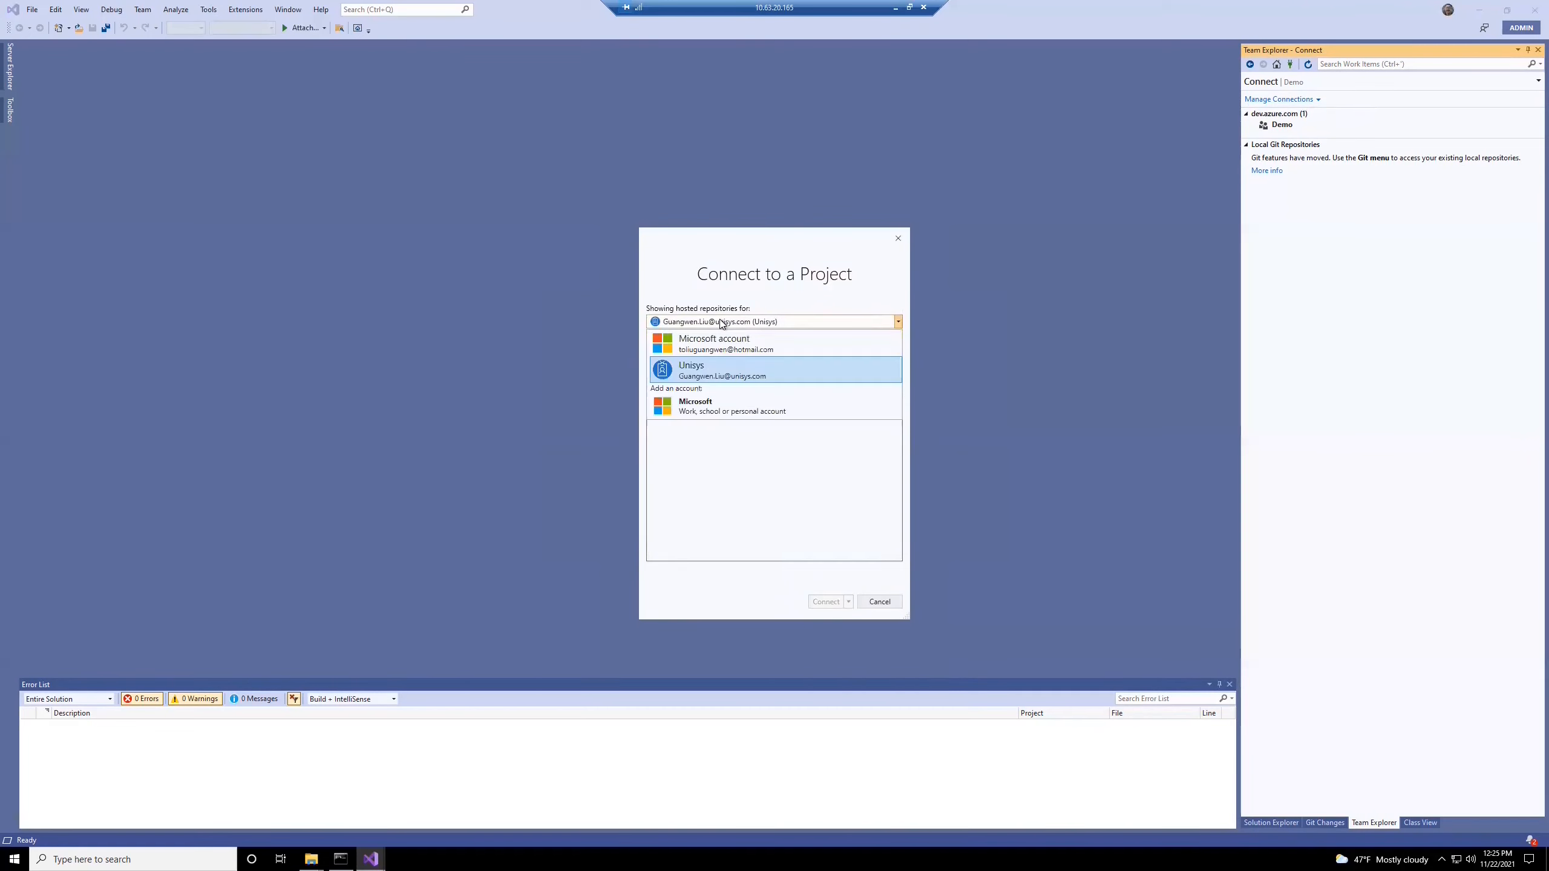
click(682, 405)
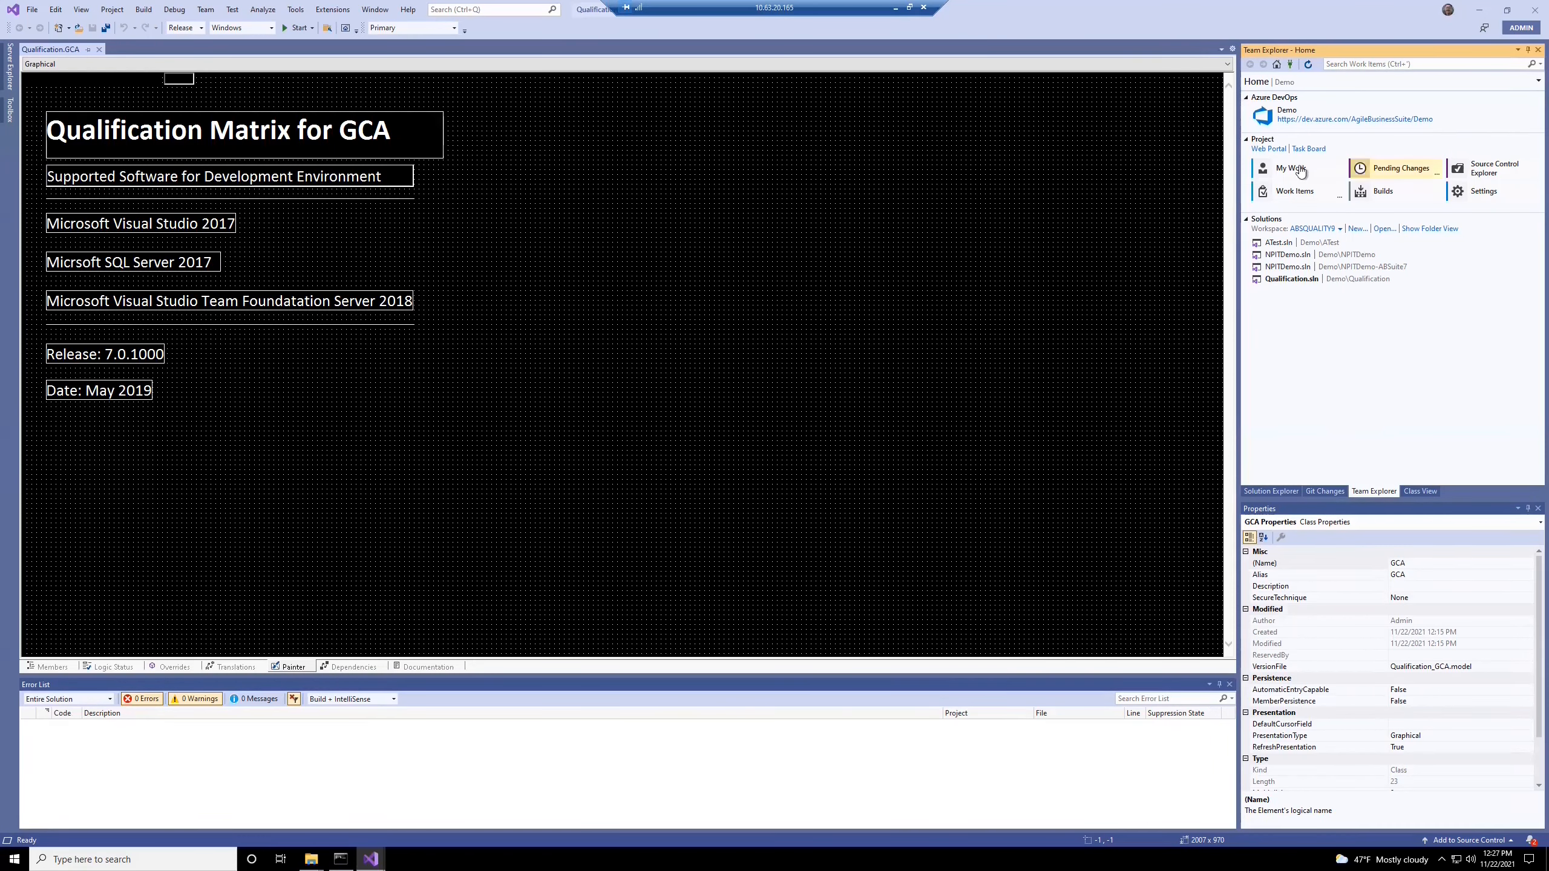
- Open the Demo project's work items in the web portal and review "Update supported software for AB Suite 8.0" and "Add Qualification project to Azure Repos"
click(1266, 148)
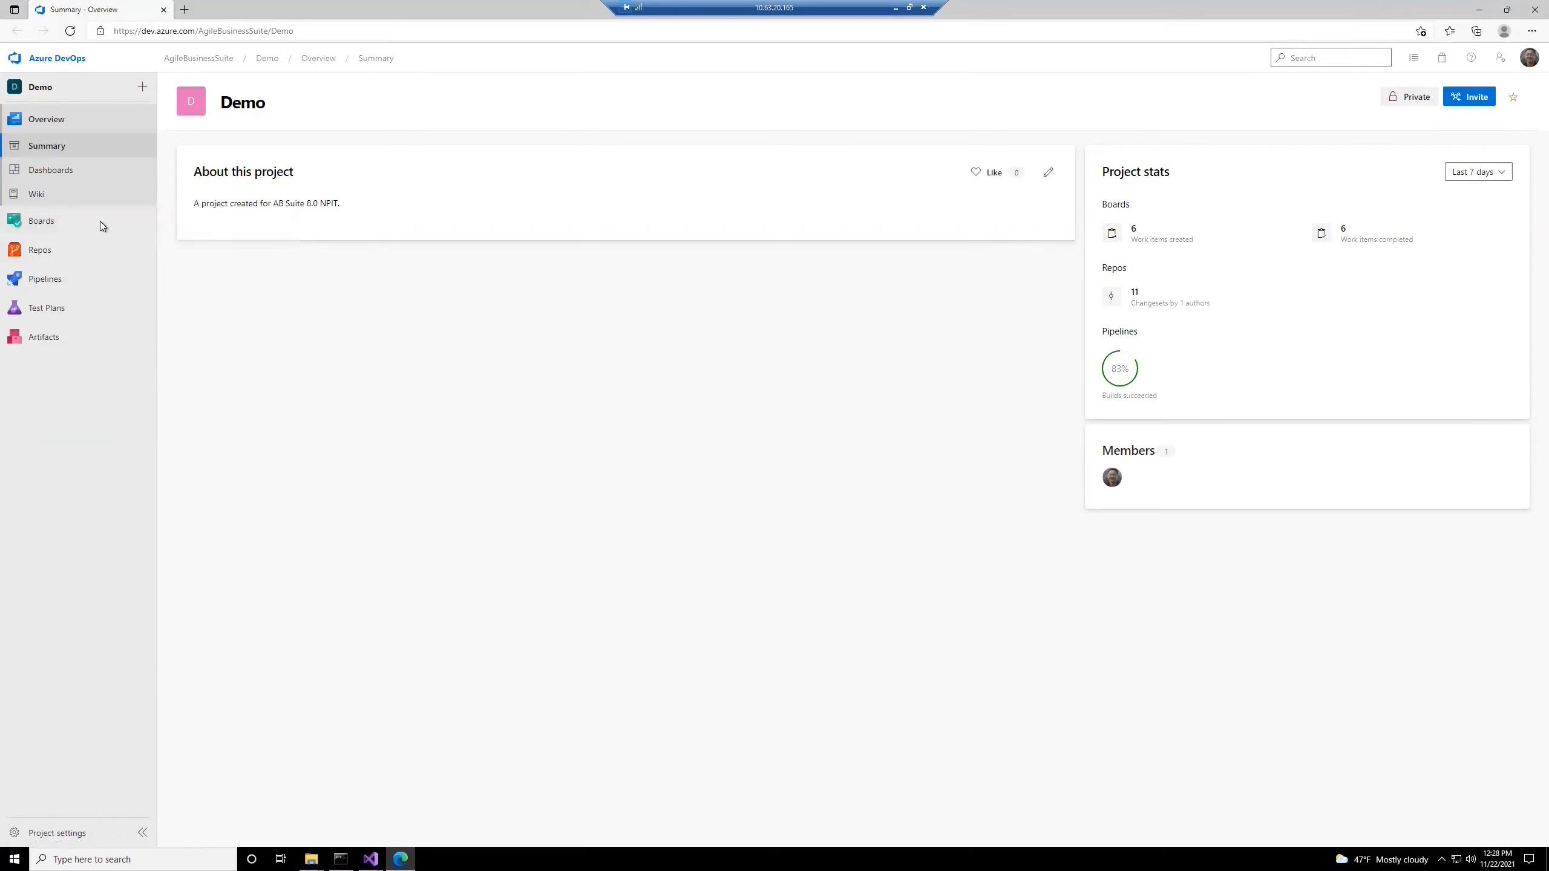
mouse_move(99, 225)
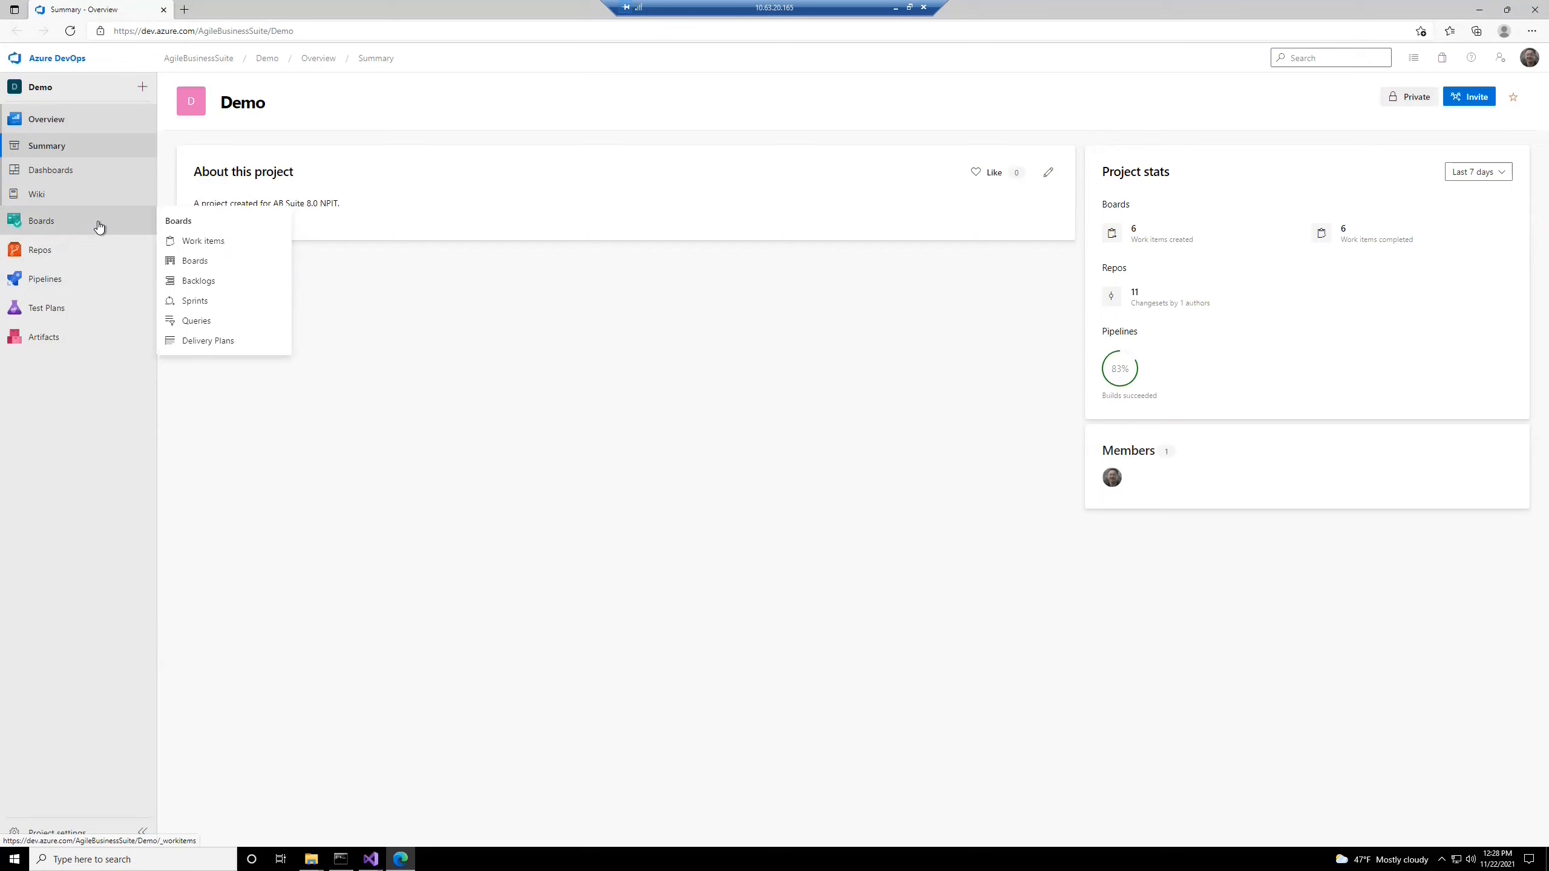
click(203, 242)
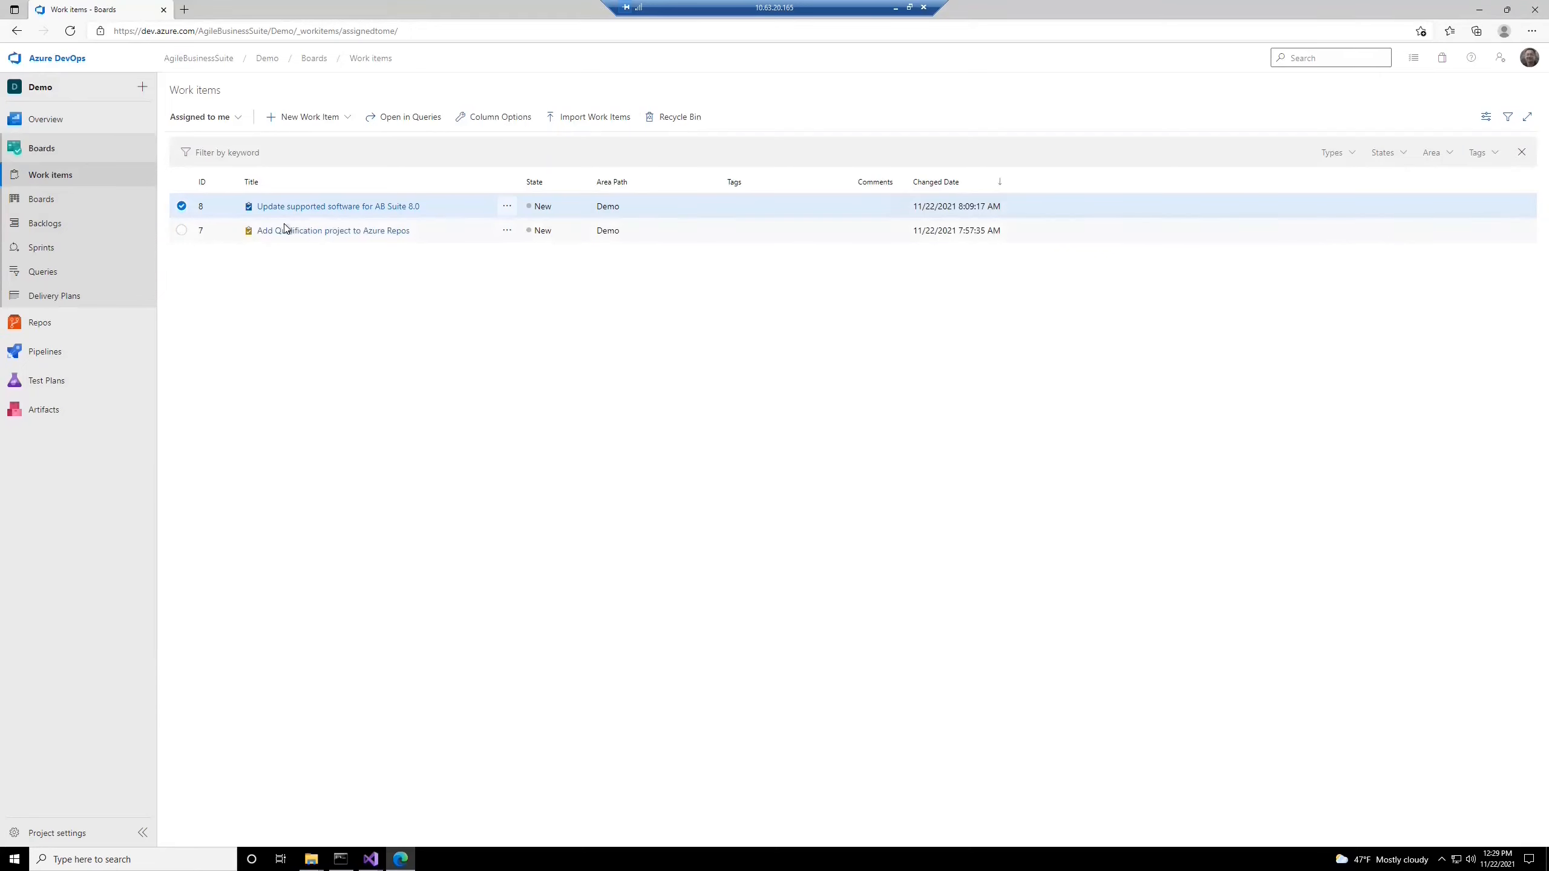
click(311, 213)
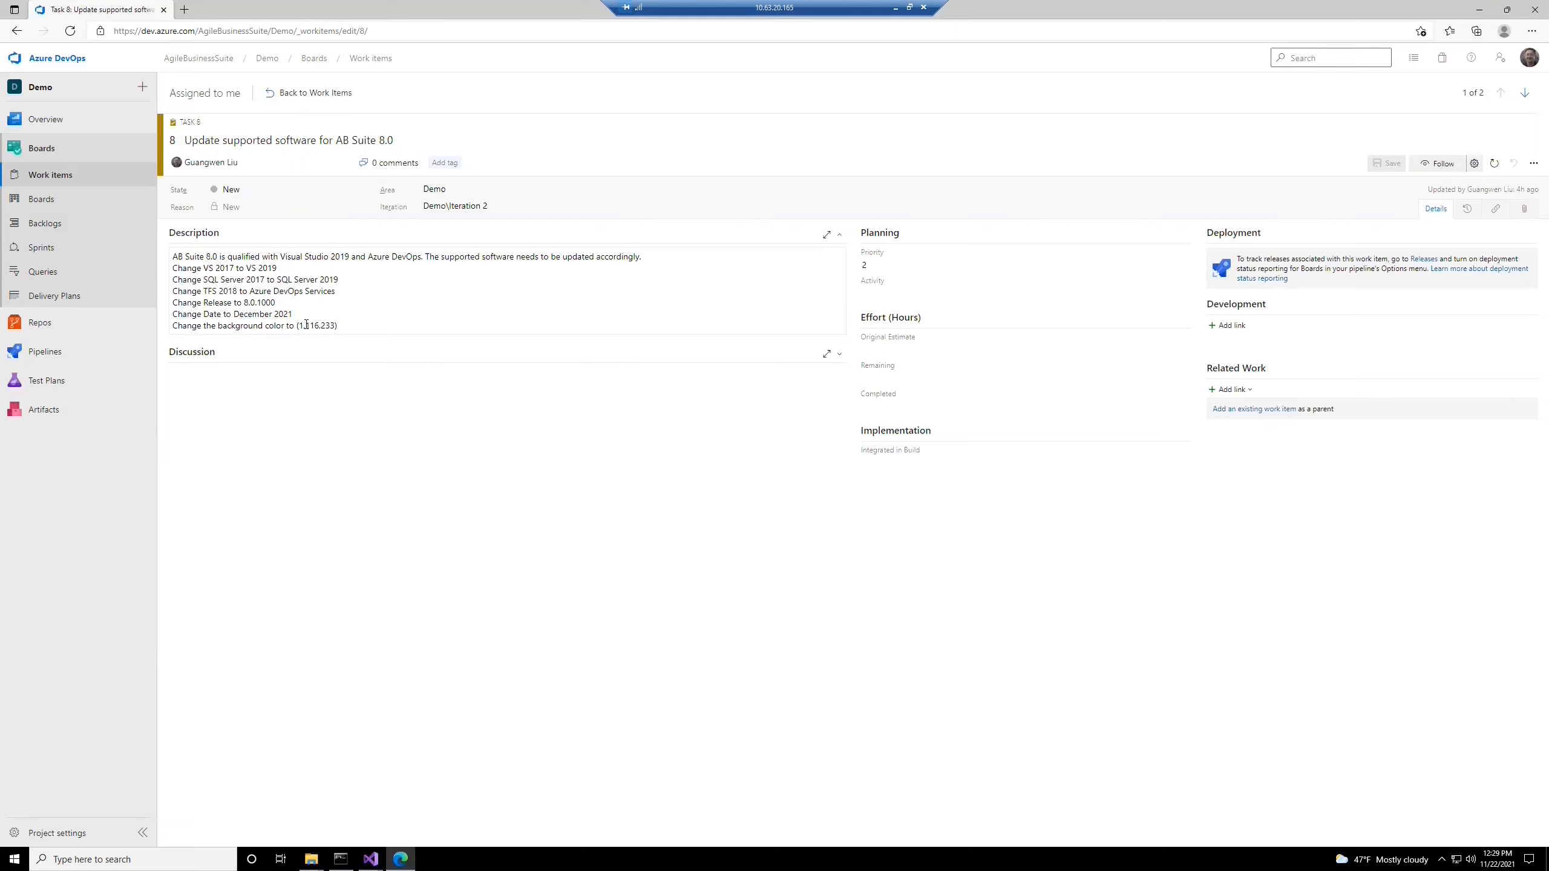
click(314, 94)
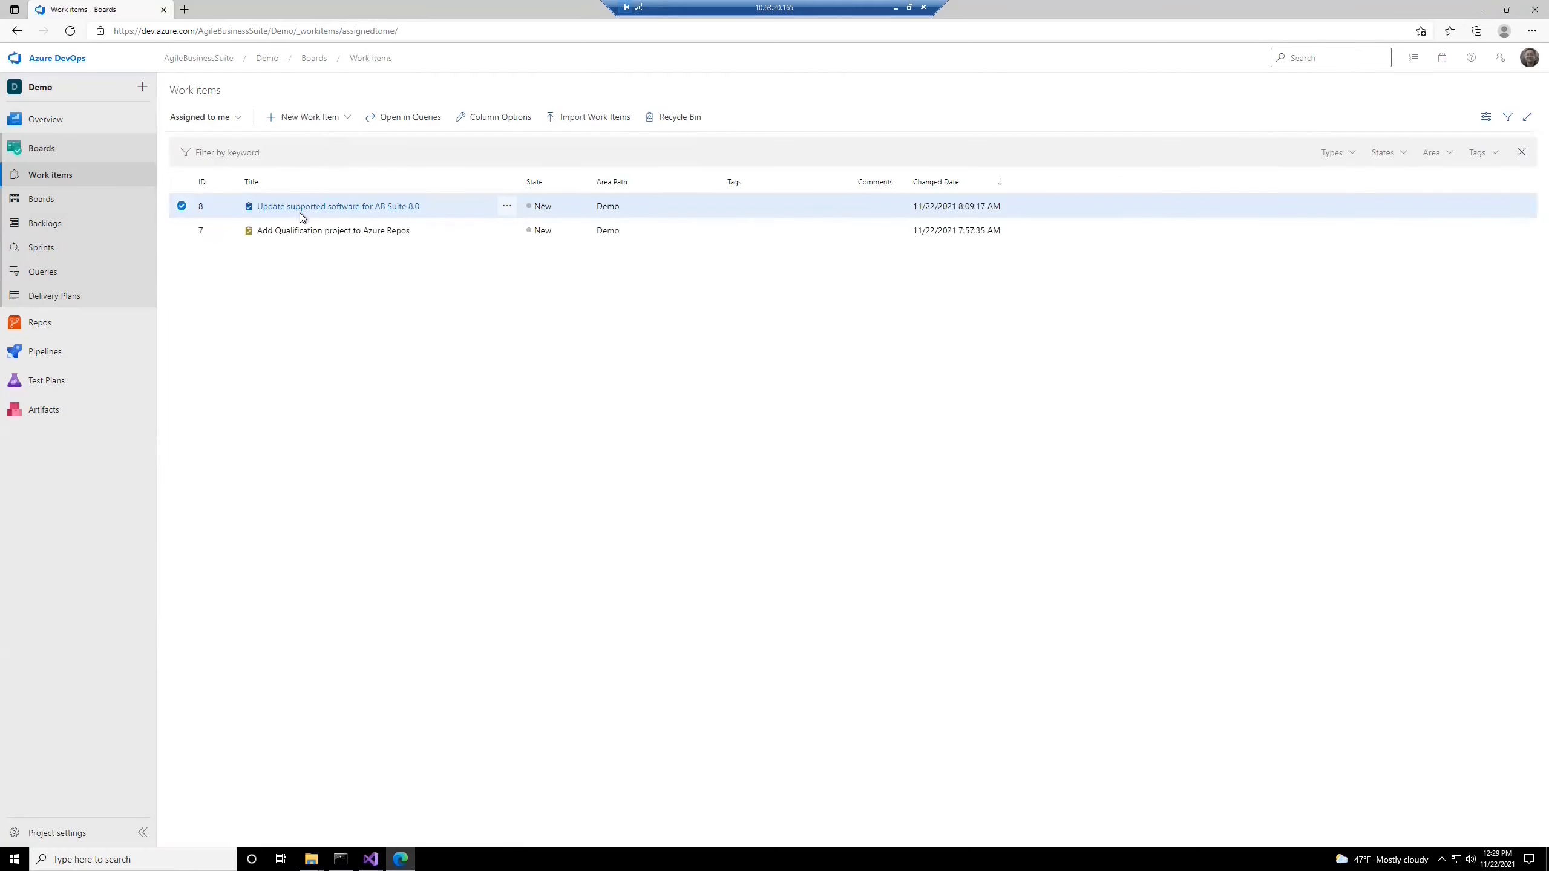
click(301, 230)
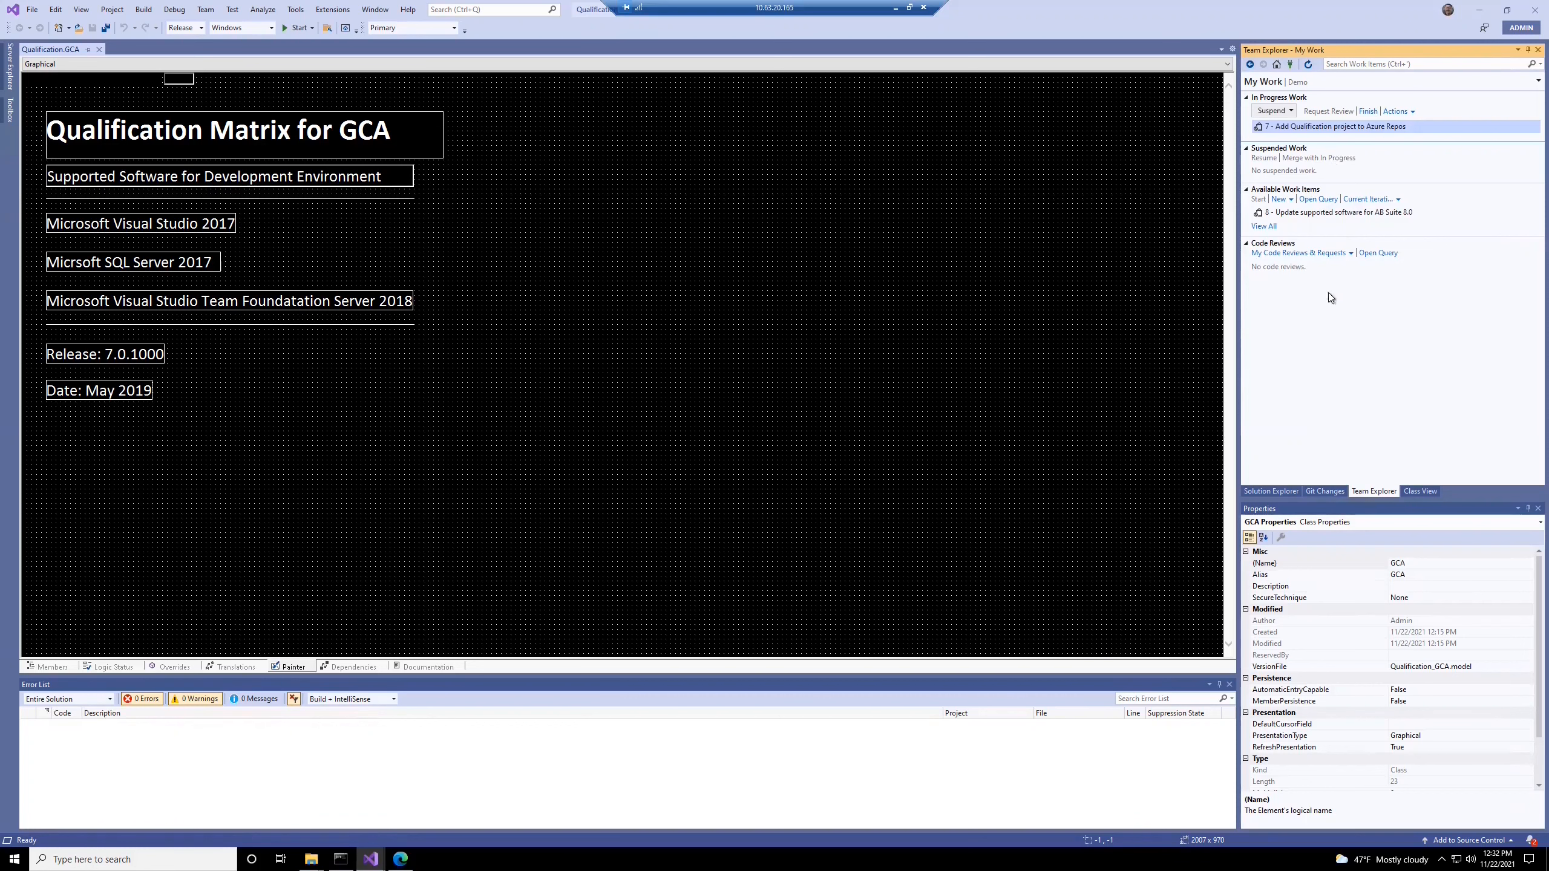
- Check the Qualification solution's model files, and finish the in-progress work item "Add Qualification project to Azure Repos"
click(1275, 491)
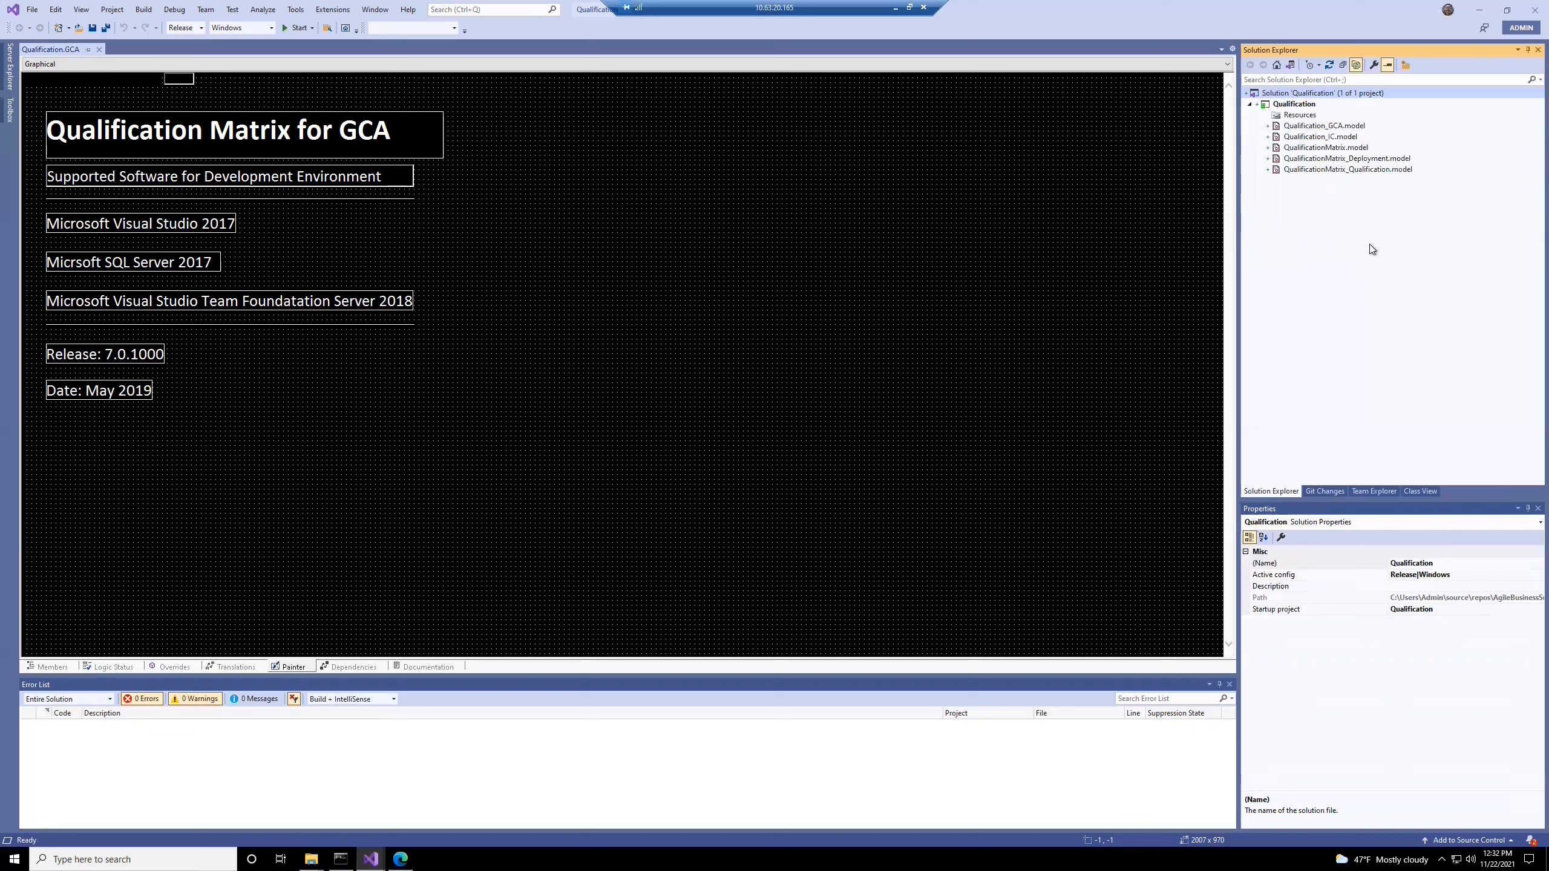
click(1376, 492)
click(1372, 112)
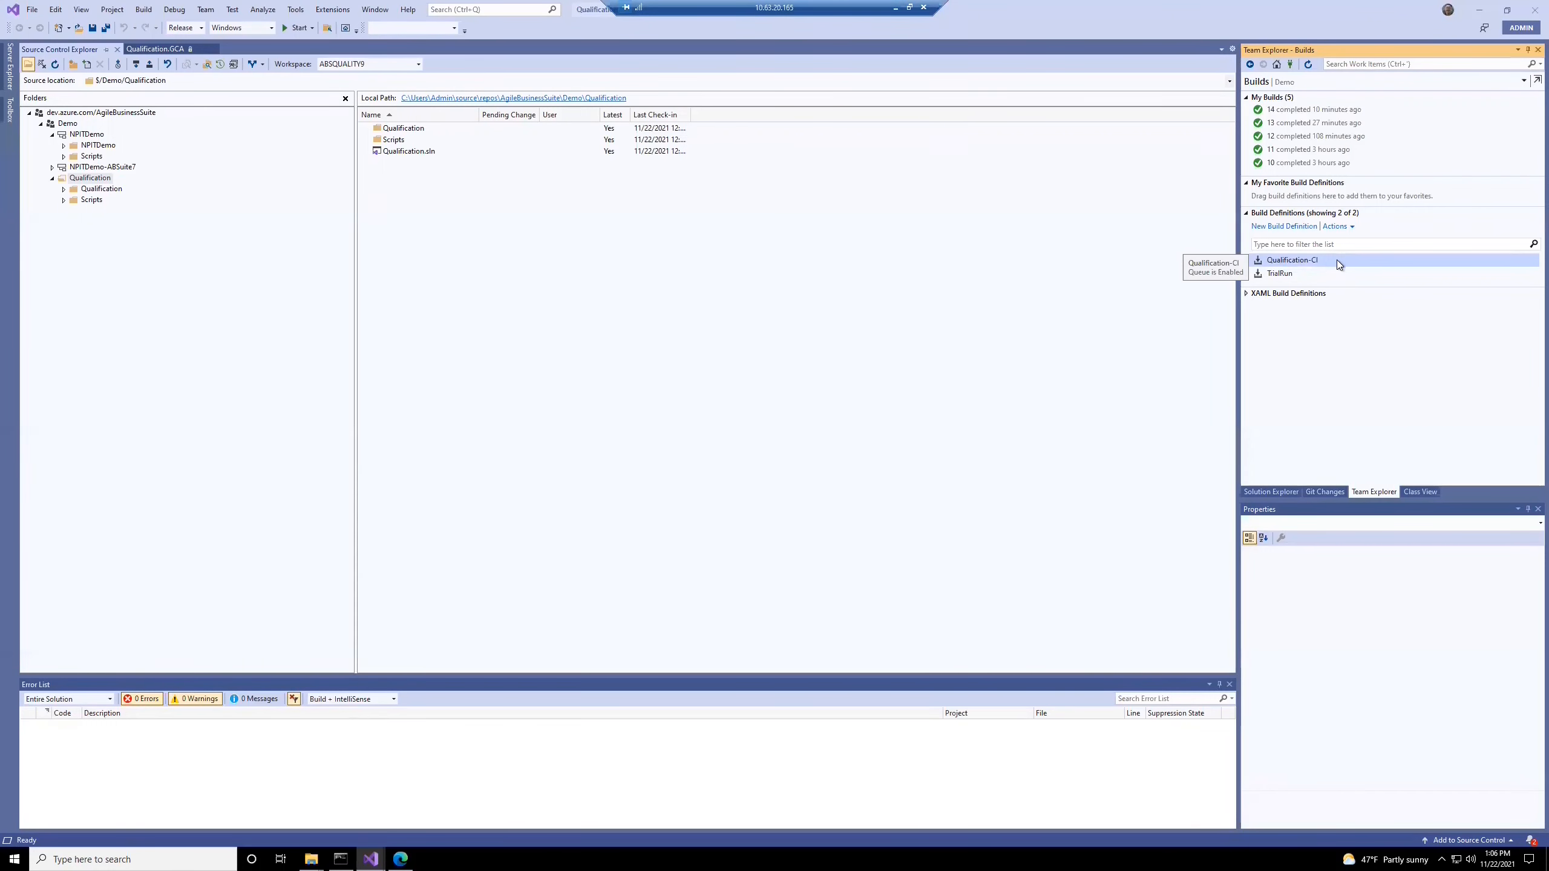
- Bring up the available commands for the Qualification-CI build definition
right_click(1337, 262)
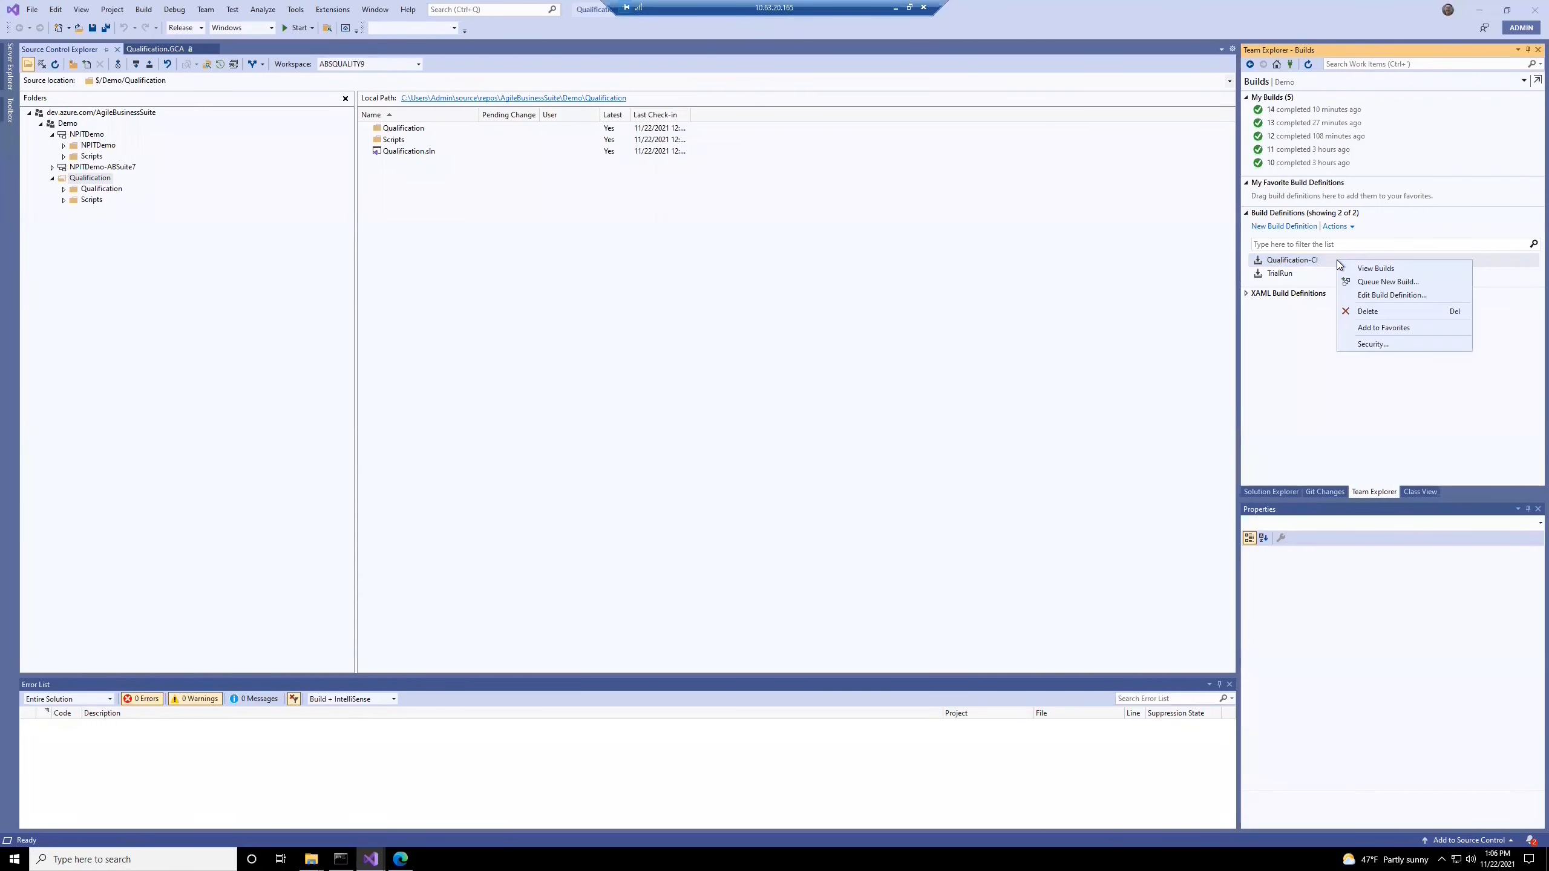